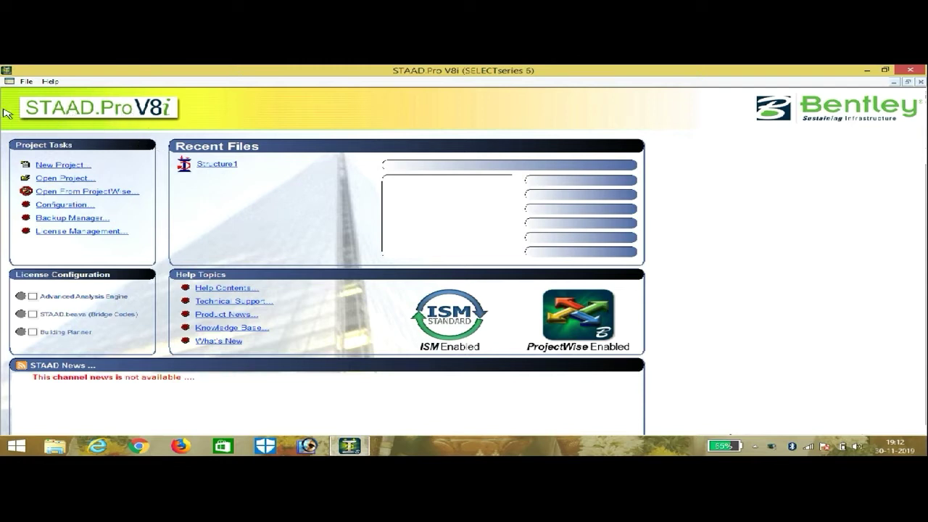
- Create a new Space model, Structure2, in Meter and KiloNewton units with Add Beam checked
left_click(73, 170)
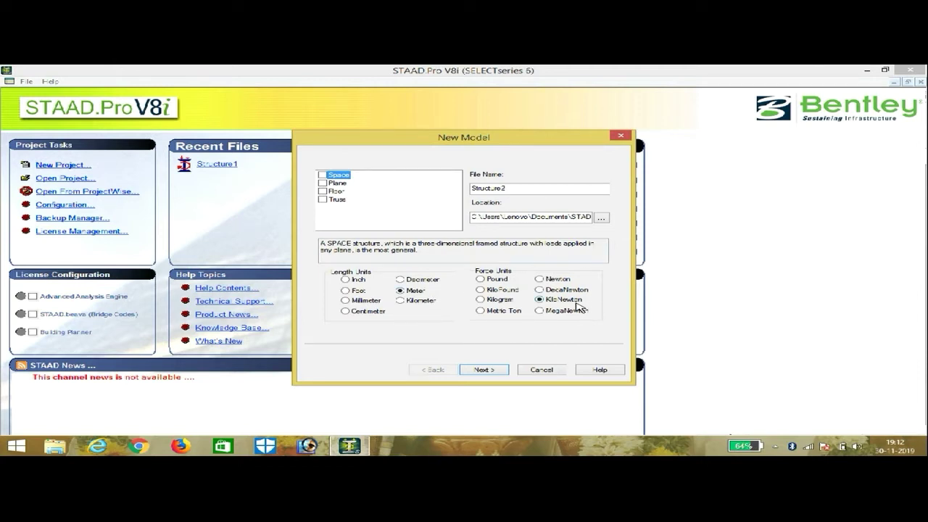
left_click(487, 370)
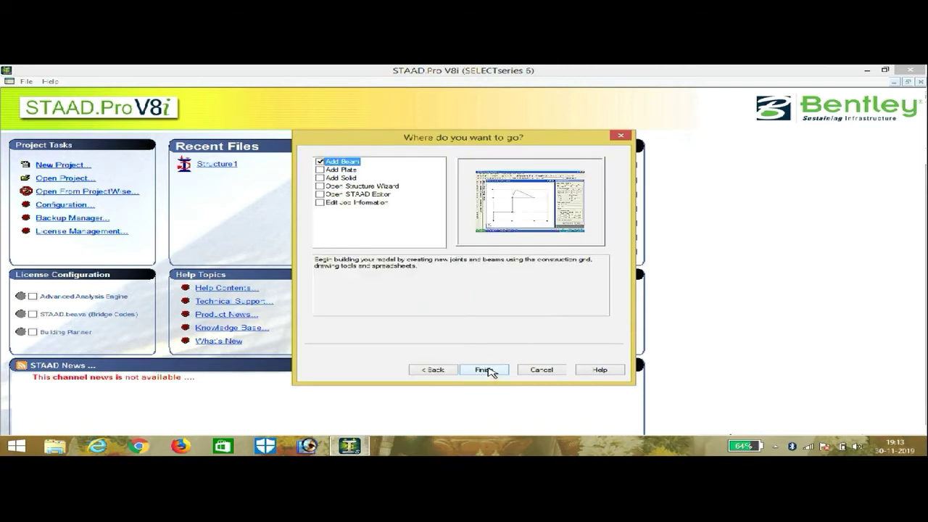
left_click(498, 372)
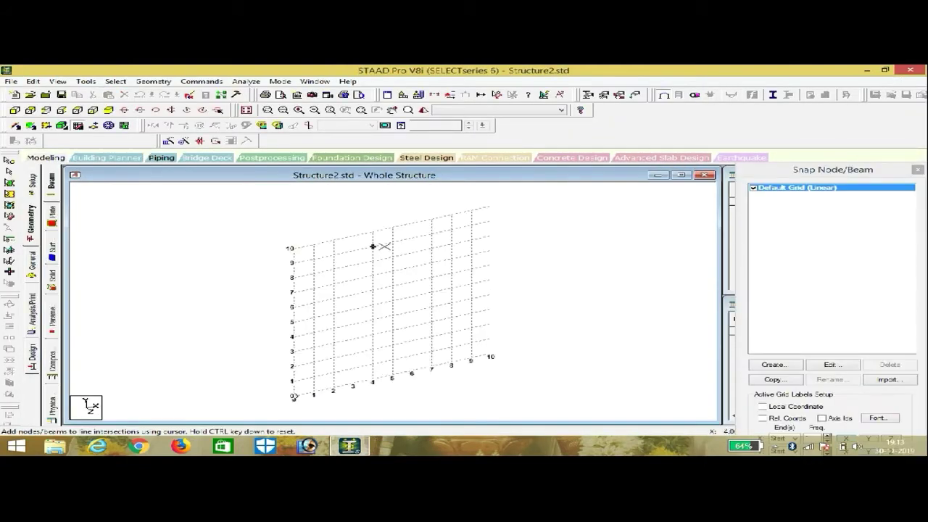
- Close the Snap Node/Beam panel and enter node 1 at (0, 0, 0) in the Nodes table
left_click(834, 177)
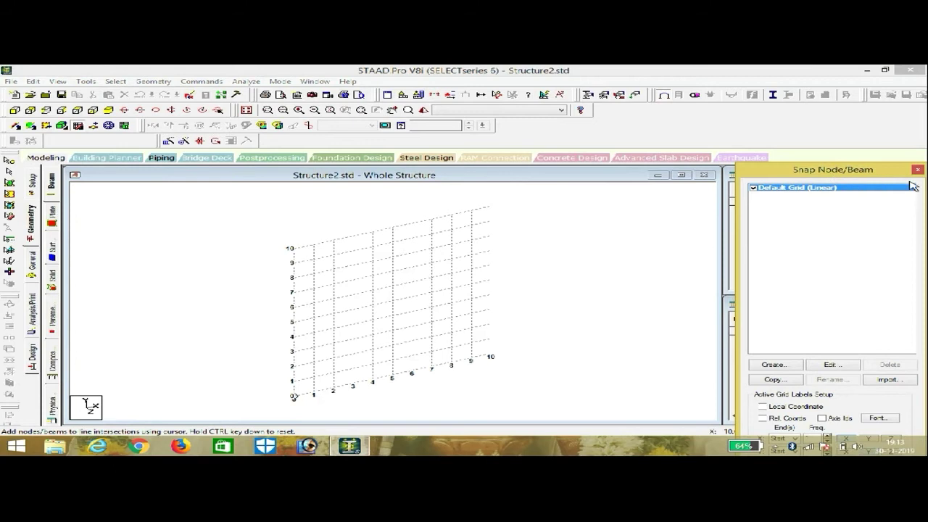
left_click(918, 170)
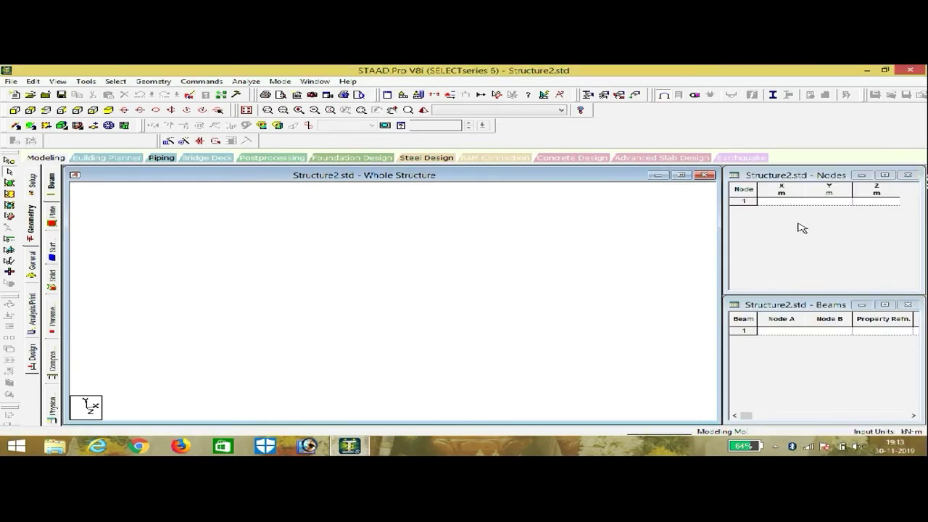
left_click(785, 201)
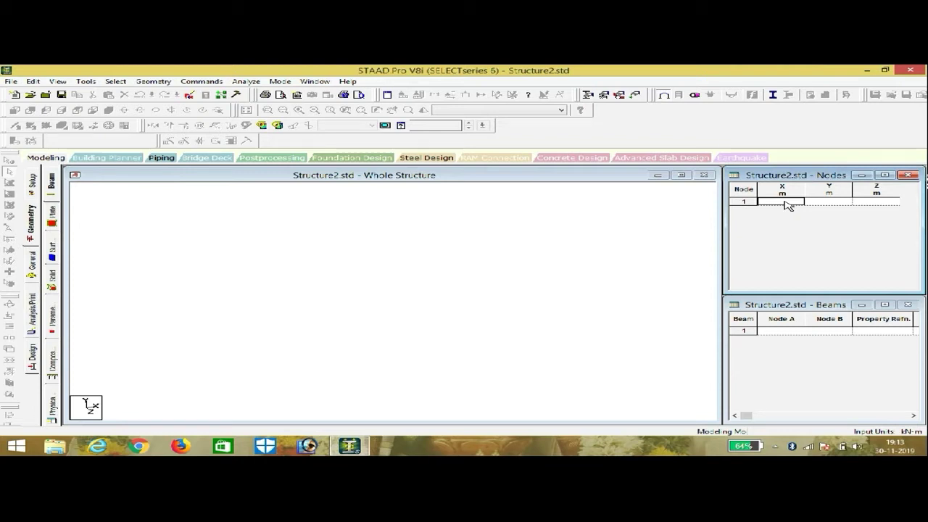
type("3")
key("Tab")
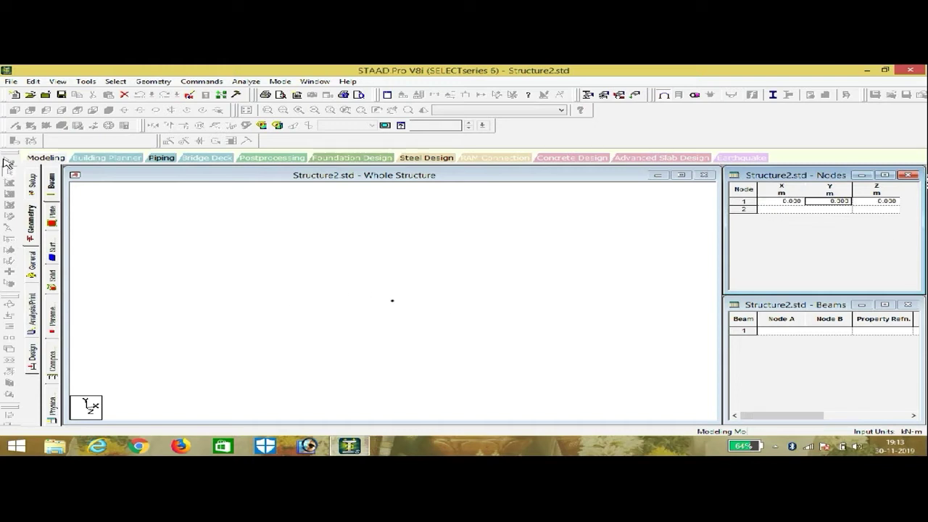
- Add node 2 at X = 5 m, Y = 0, Z = 0 in the Nodes table
left_click(101, 210)
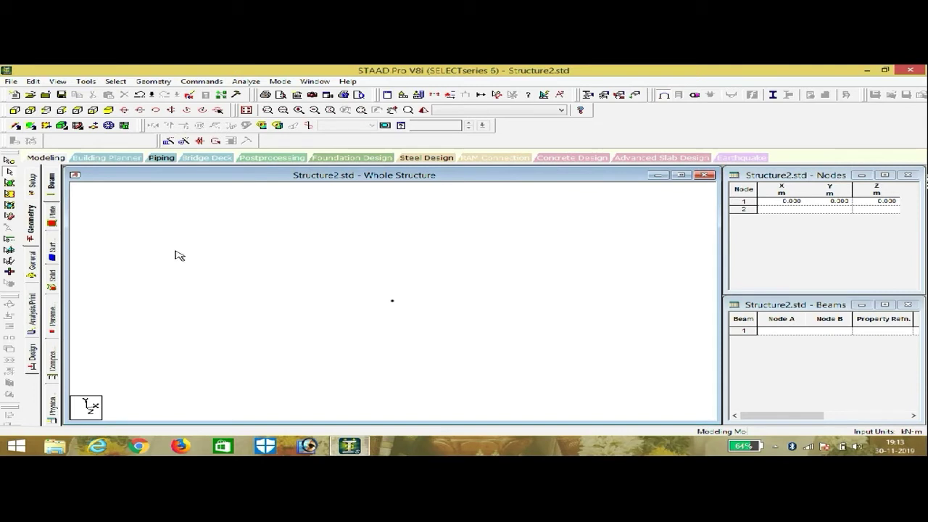
left_click(10, 160)
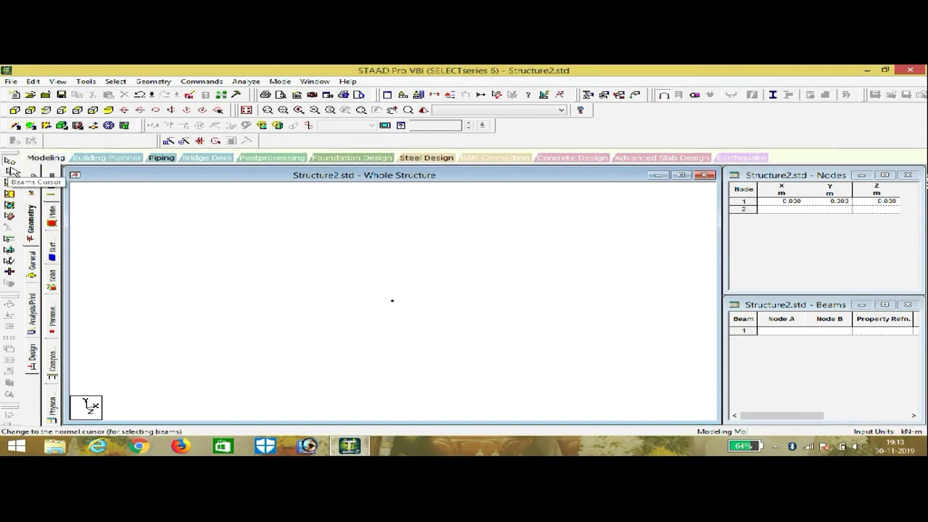
left_click(13, 171)
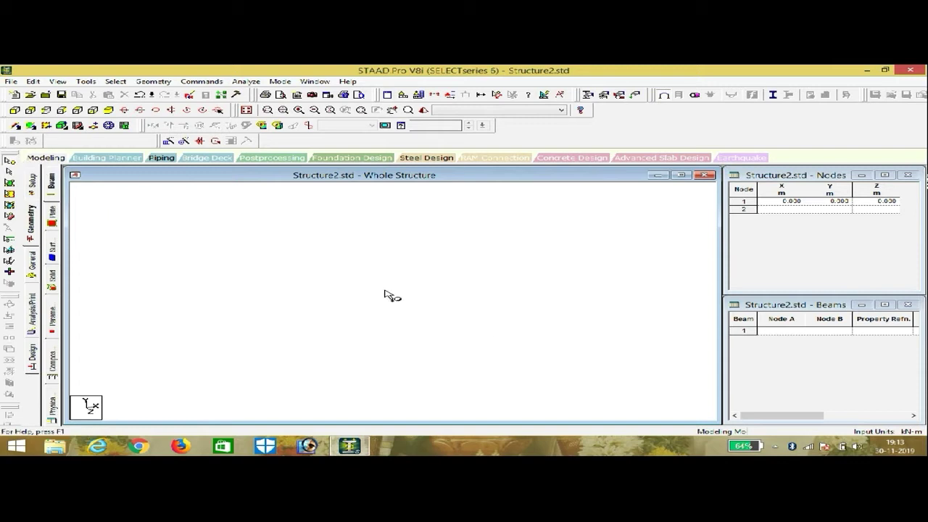
left_click_drag(383, 290, 421, 317)
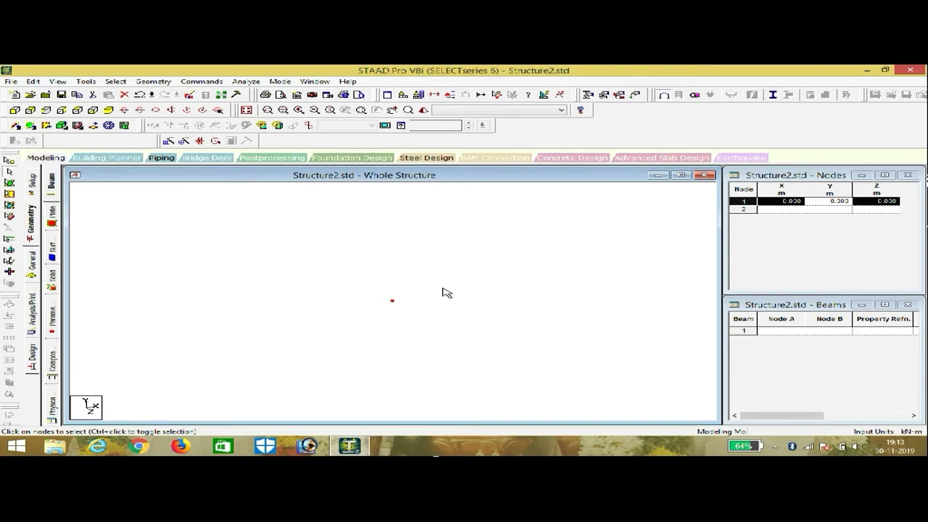
left_click(413, 300)
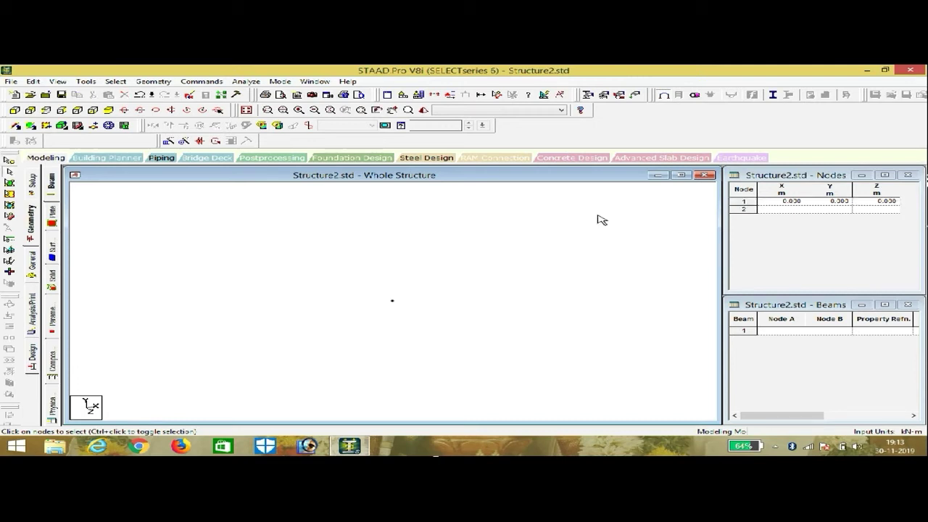
left_click(788, 209)
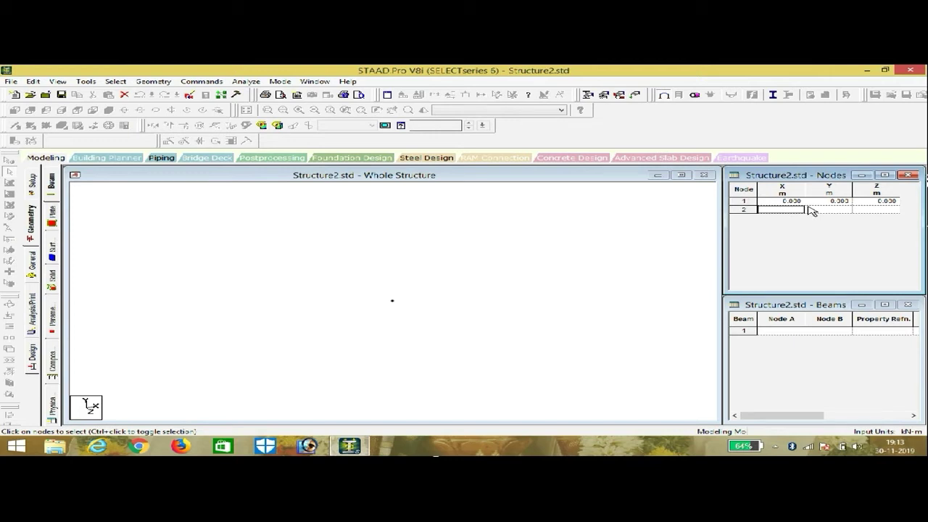
type("3")
left_click(809, 209)
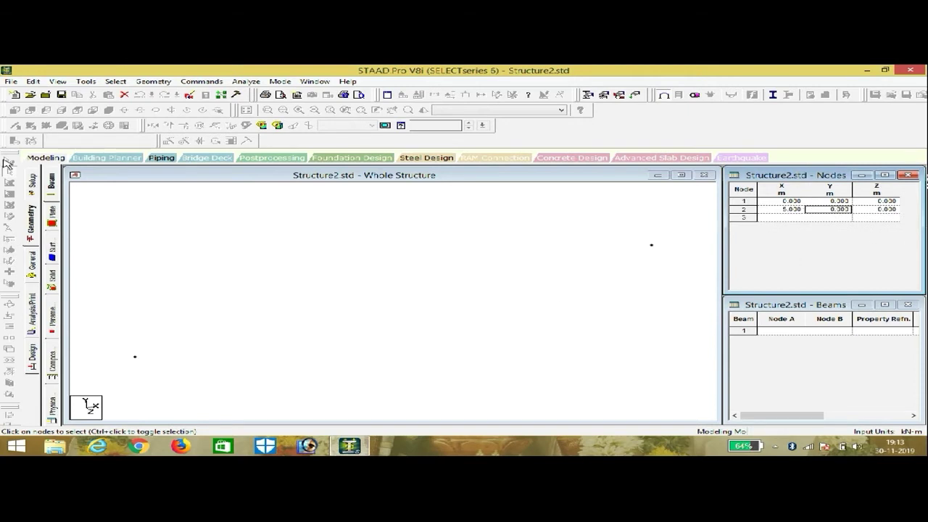
left_click(269, 230)
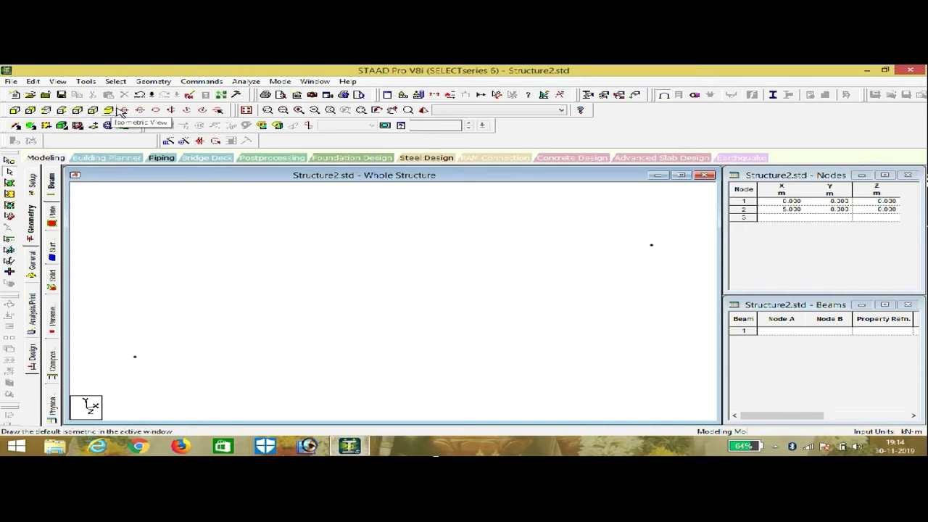
- In the +Z front view, draw beam 1 from node 1 to node 2
left_click(16, 111)
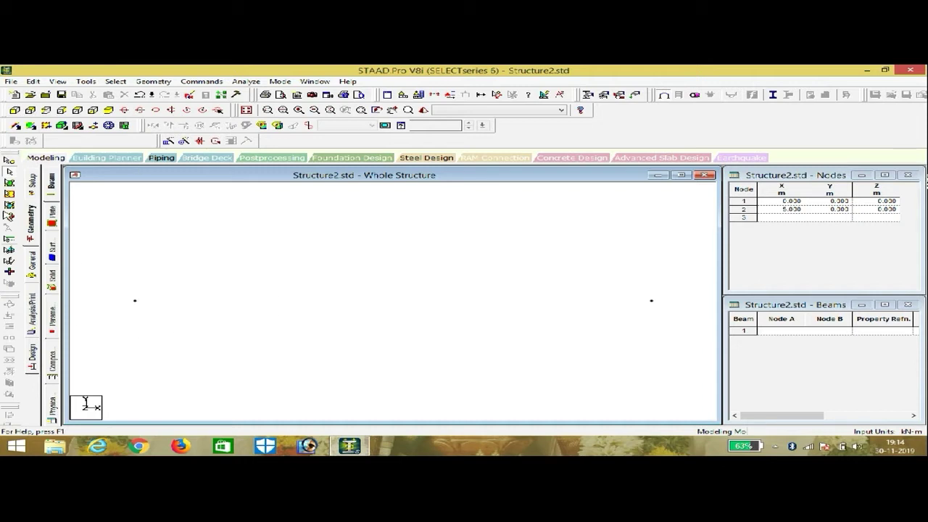
left_click(24, 127)
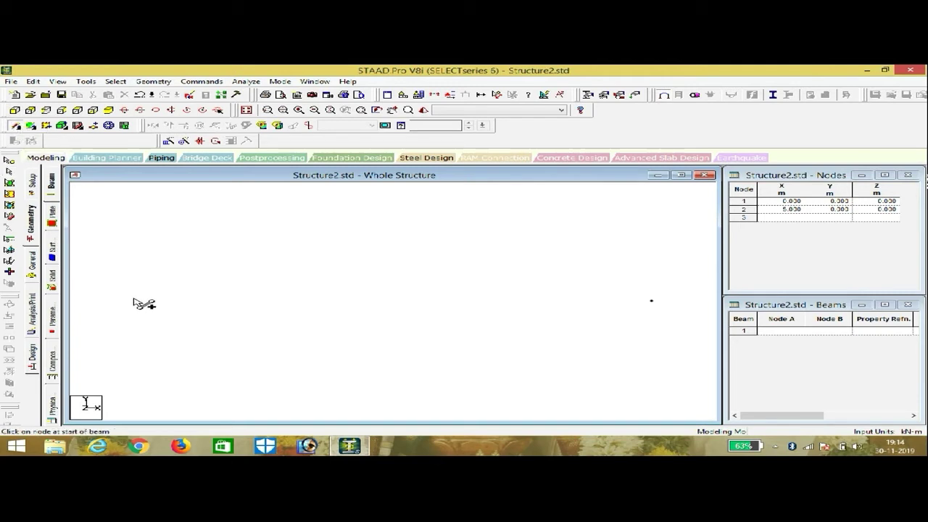
left_click_drag(134, 300, 650, 300)
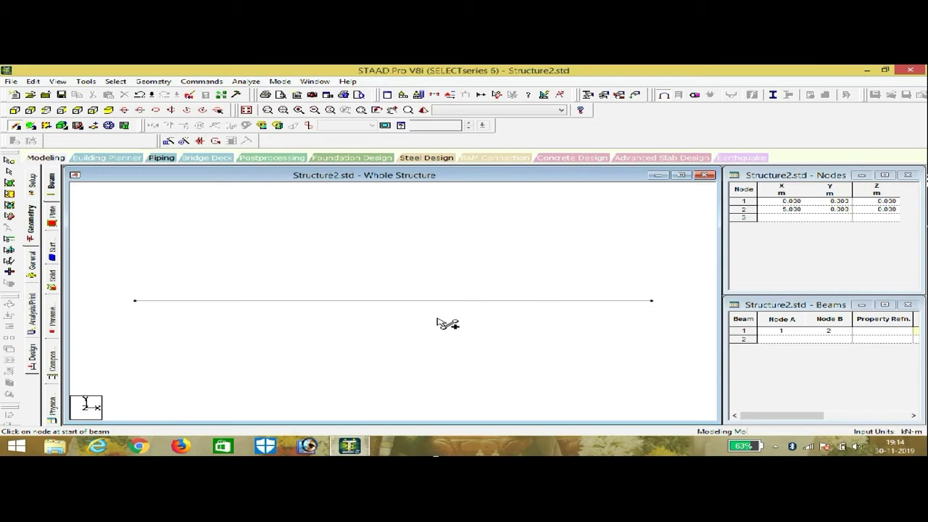
key("Escape")
left_click(31, 270)
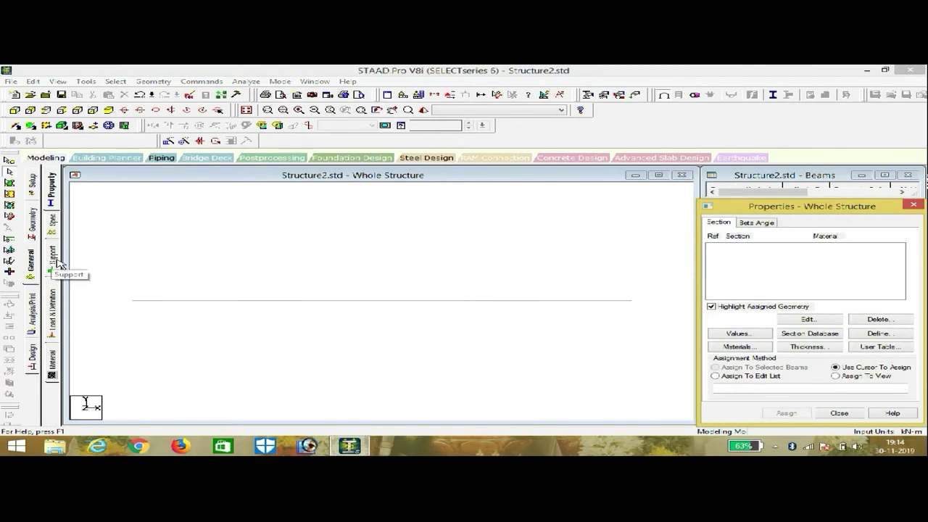
- Create a pinned support definition, Support 2
left_click(58, 263)
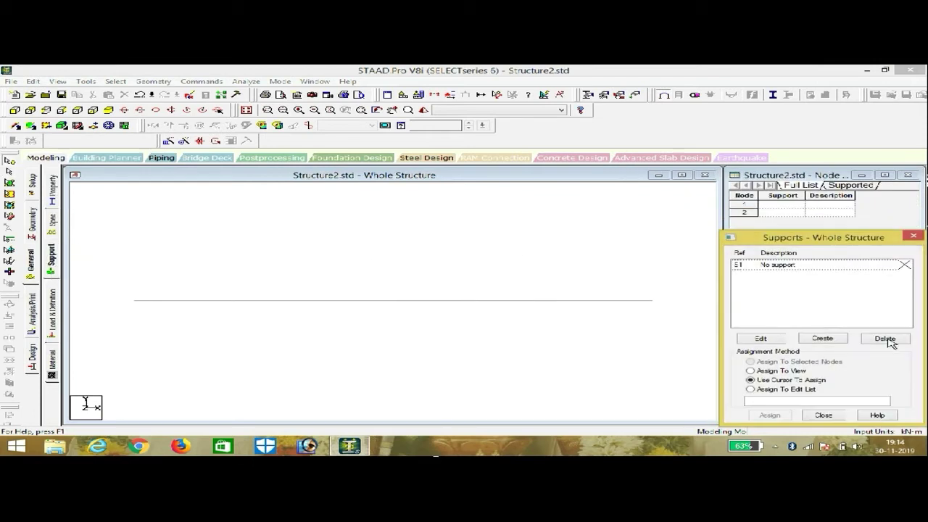
left_click(823, 340)
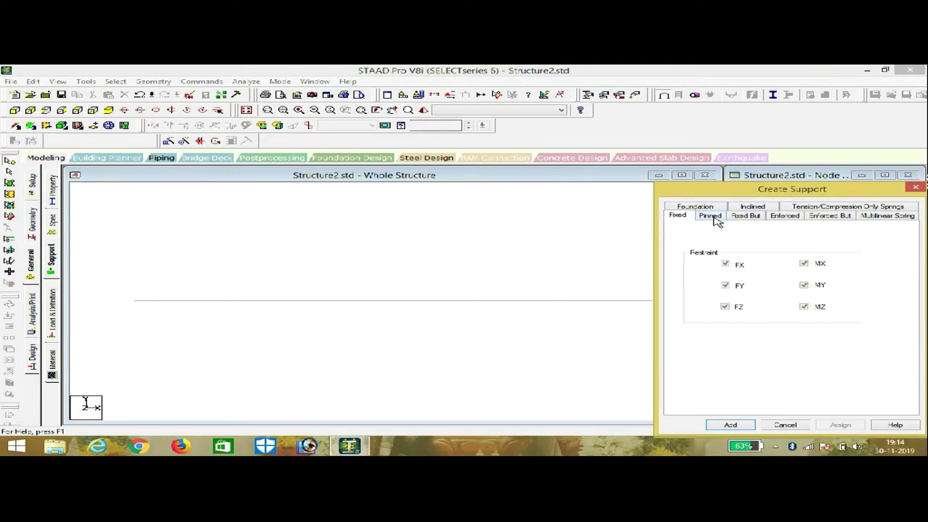
left_click(712, 216)
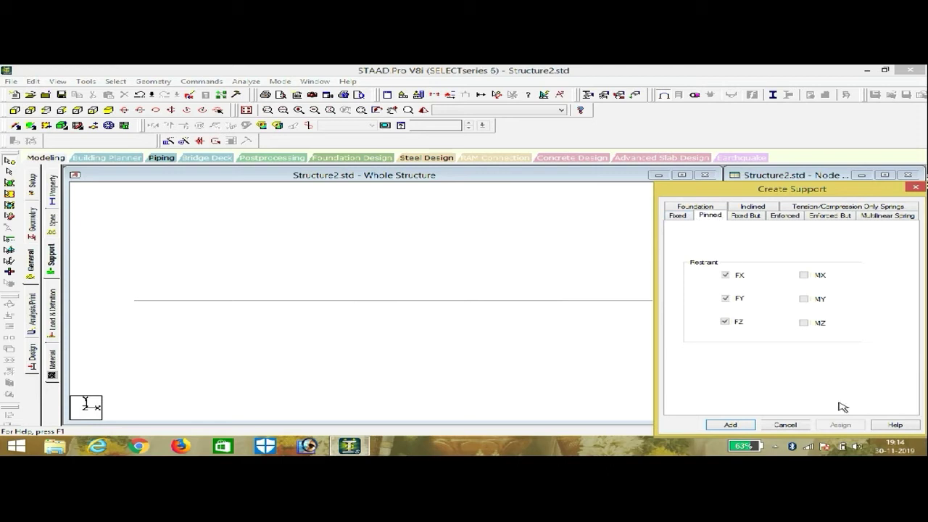
left_click(738, 428)
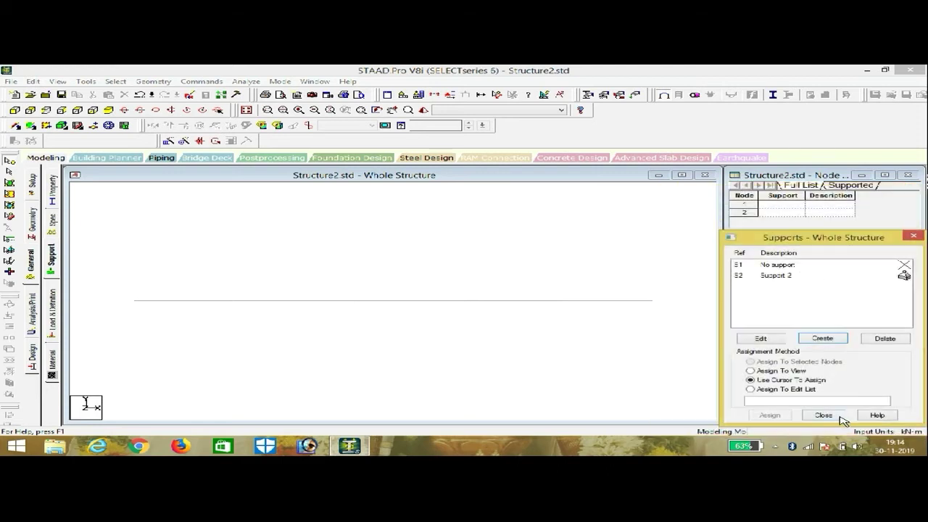
- Assign the pinned Support 2 to nodes 1 and 2 and close the Supports dialog
left_click(817, 278)
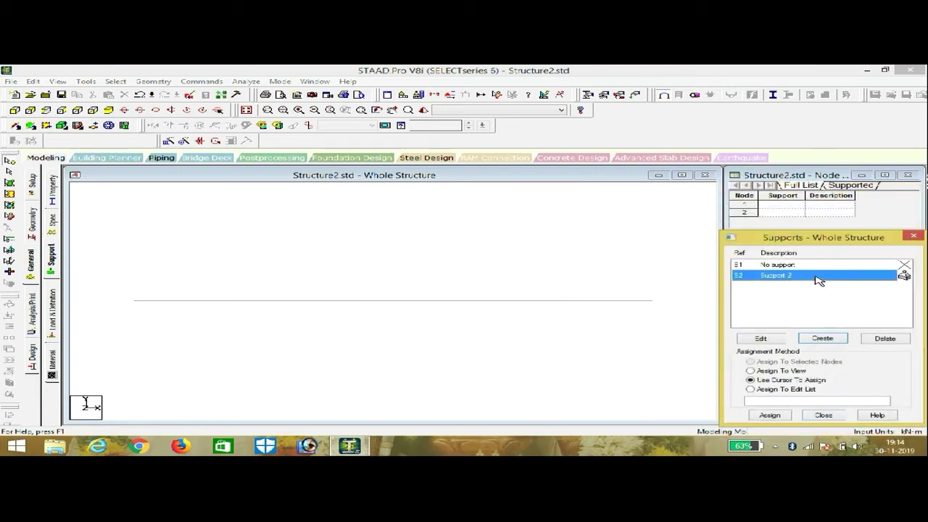
left_click(116, 282)
left_click_drag(129, 282, 682, 326)
left_click(771, 363)
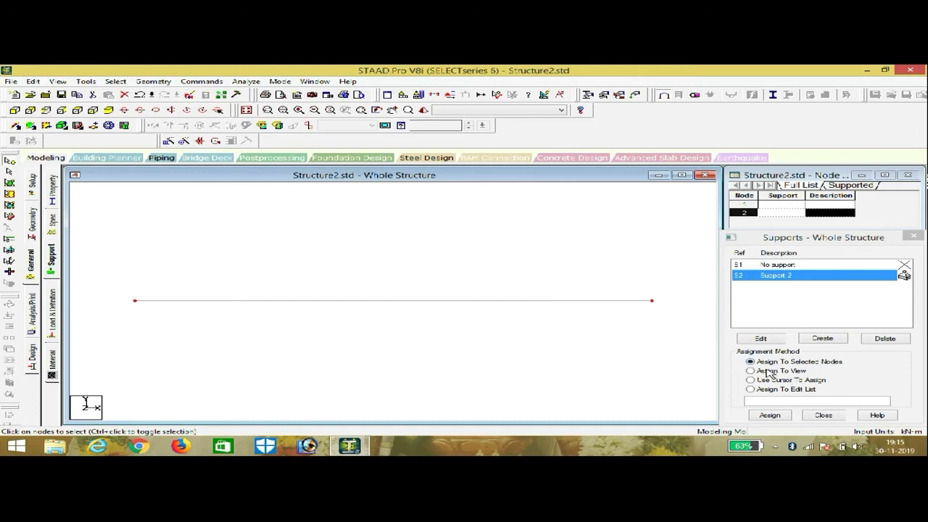
left_click(773, 416)
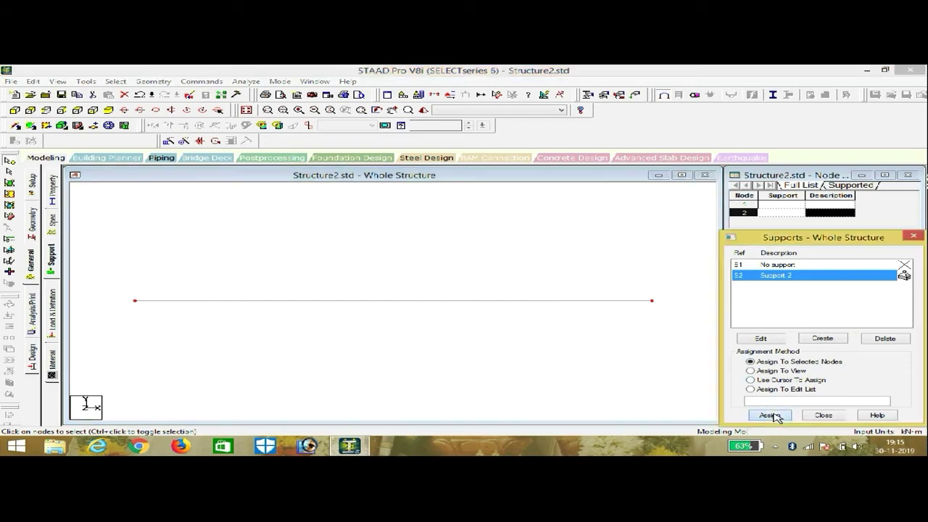
left_click(822, 354)
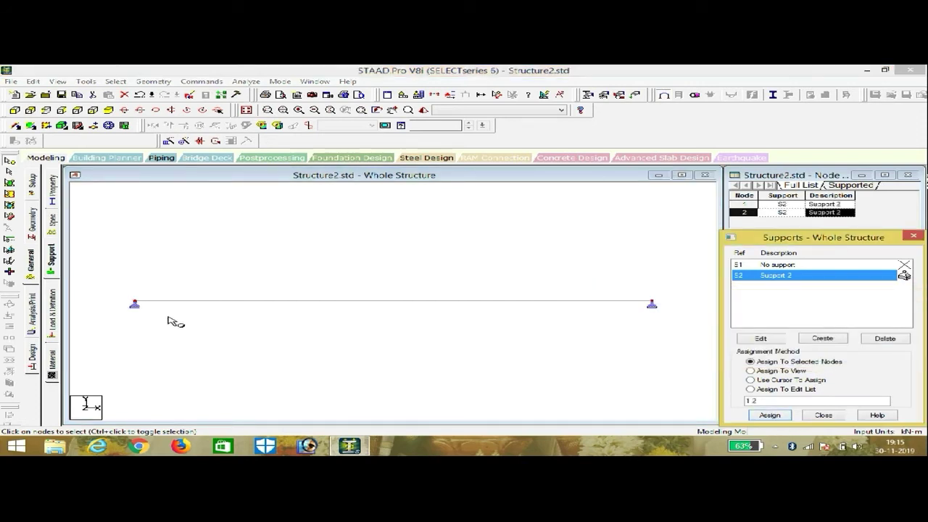
key("Escape")
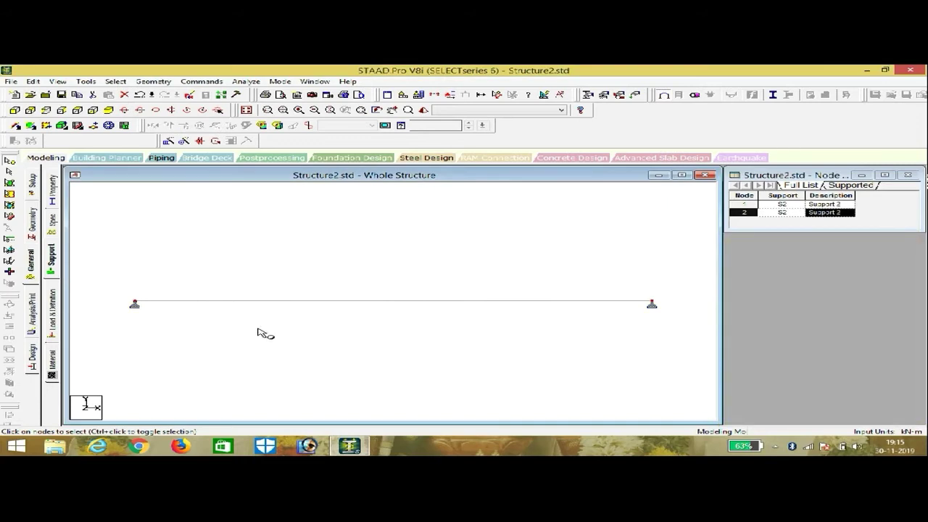
left_click(196, 311)
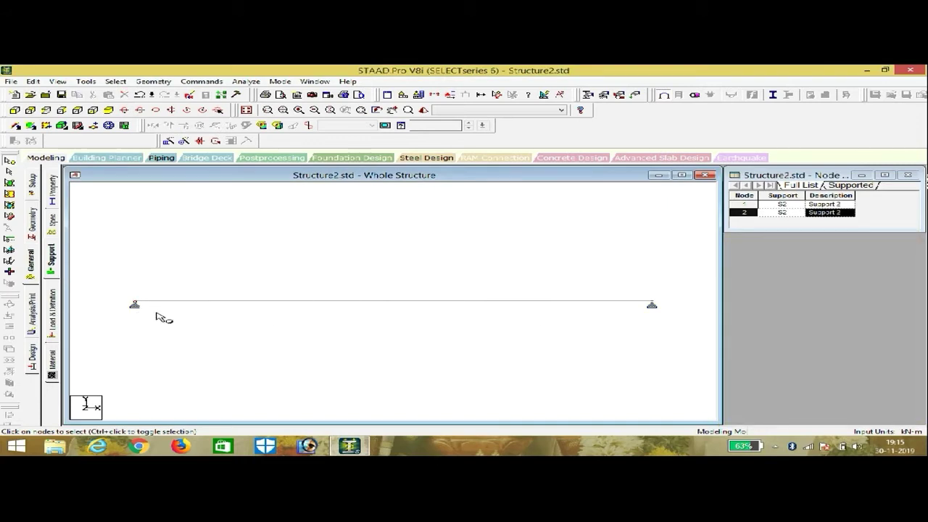
- Add load case 1 titled POINT LOAD
left_click(57, 317)
left_click(764, 193)
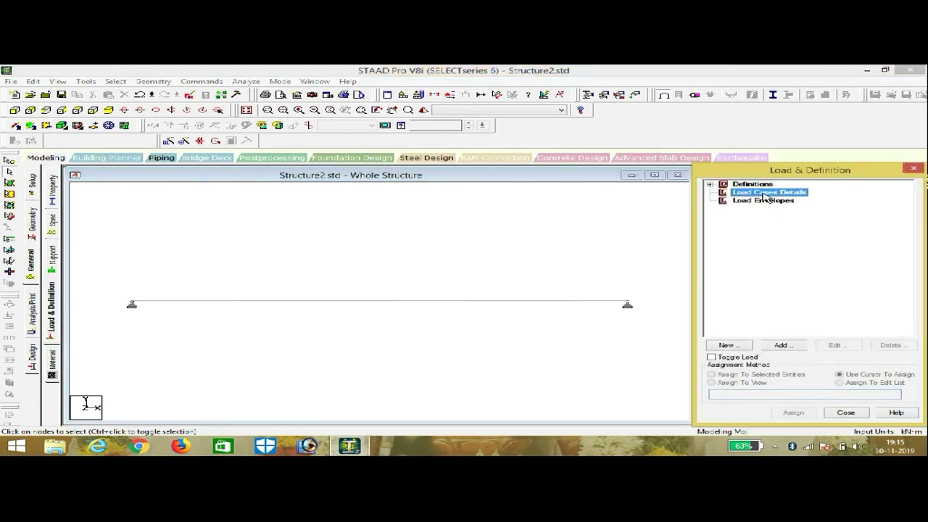
left_click(782, 345)
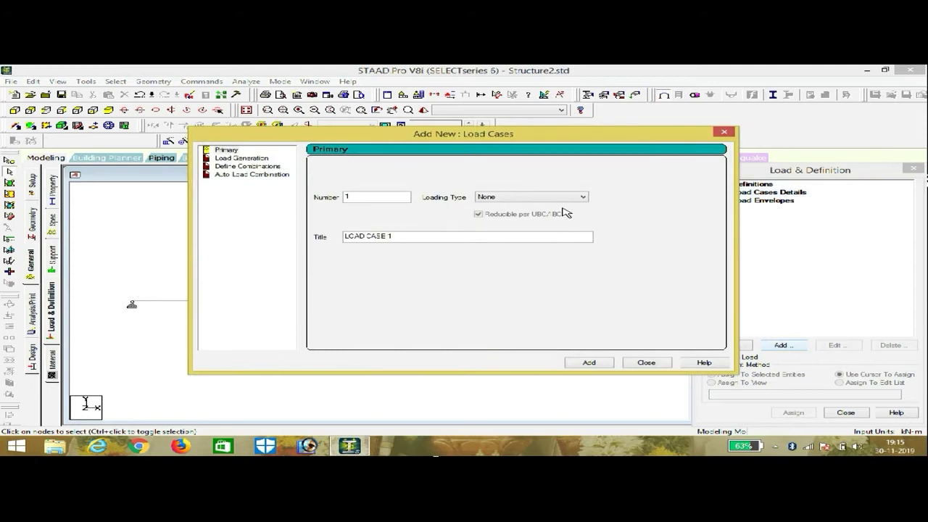
left_click_drag(386, 234, 328, 230)
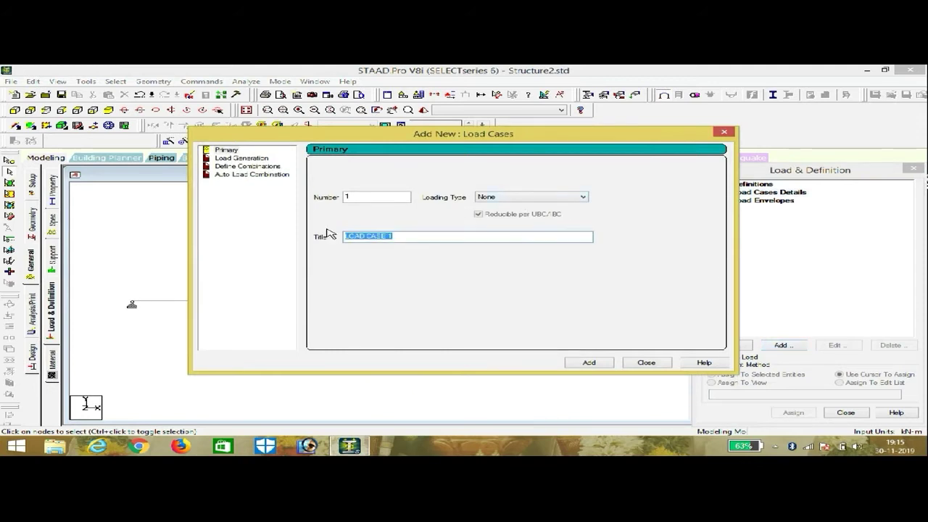
type("POINT LOAD")
left_click(588, 363)
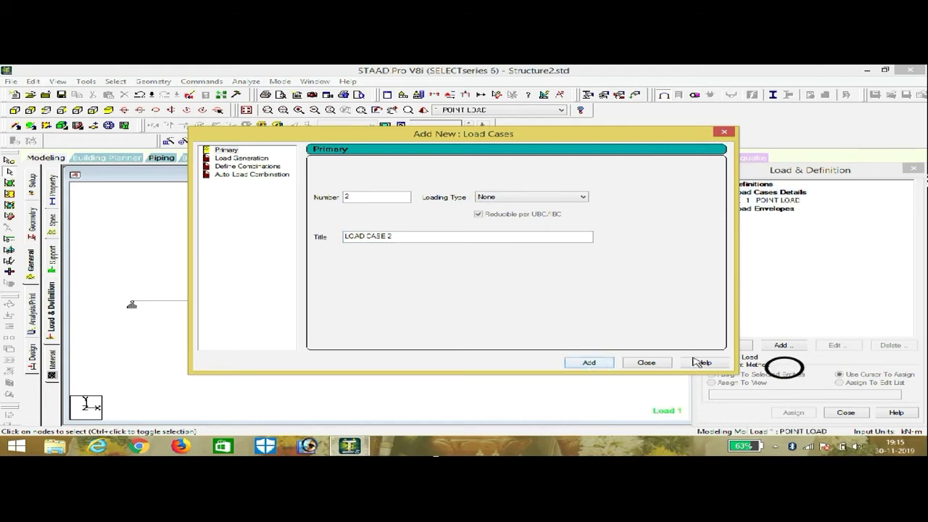
left_click(647, 362)
- Add a -40 kN concentrated member force in GY to POINT LOAD
left_click(794, 202)
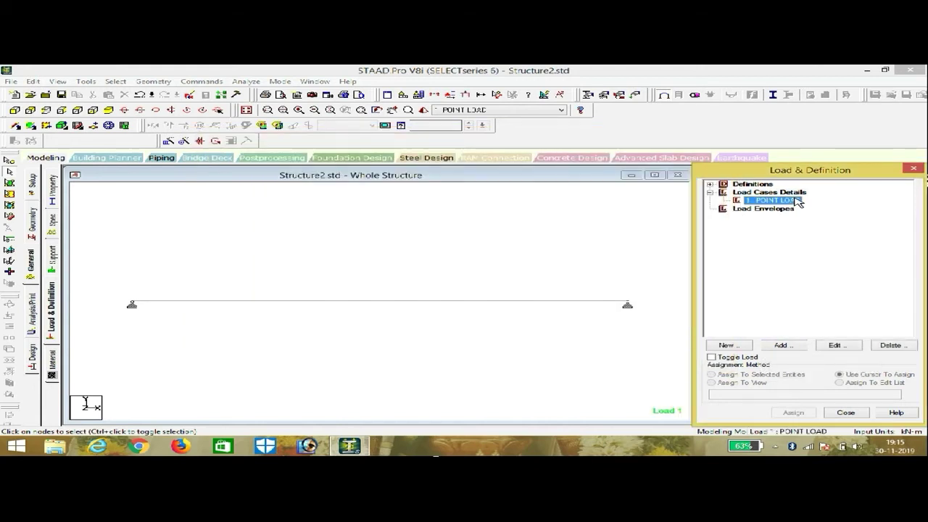
left_click(794, 348)
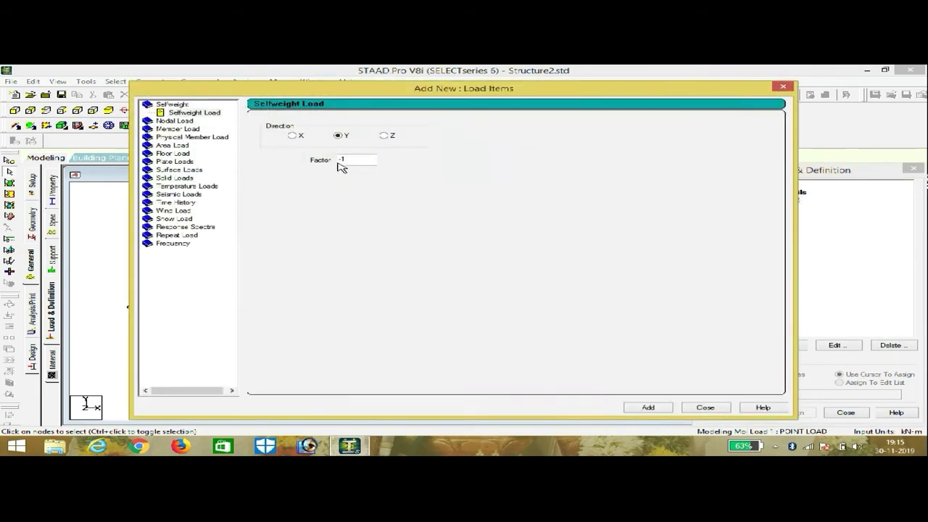
left_click(178, 129)
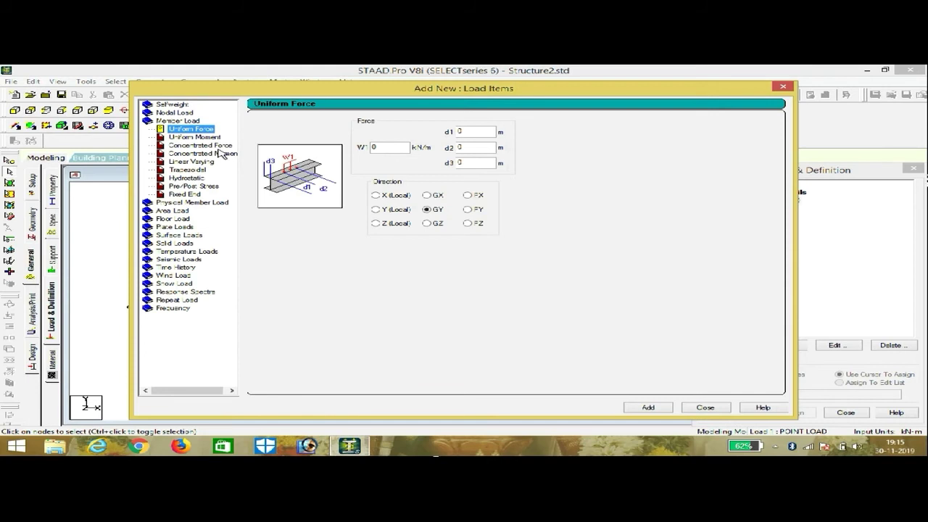
left_click(207, 145)
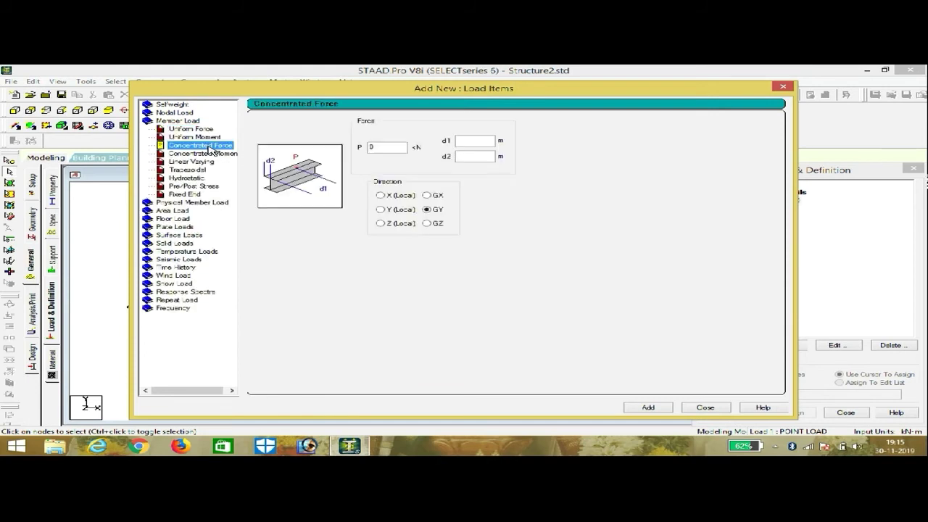
left_click(392, 146)
key("BackSpace")
type(".")
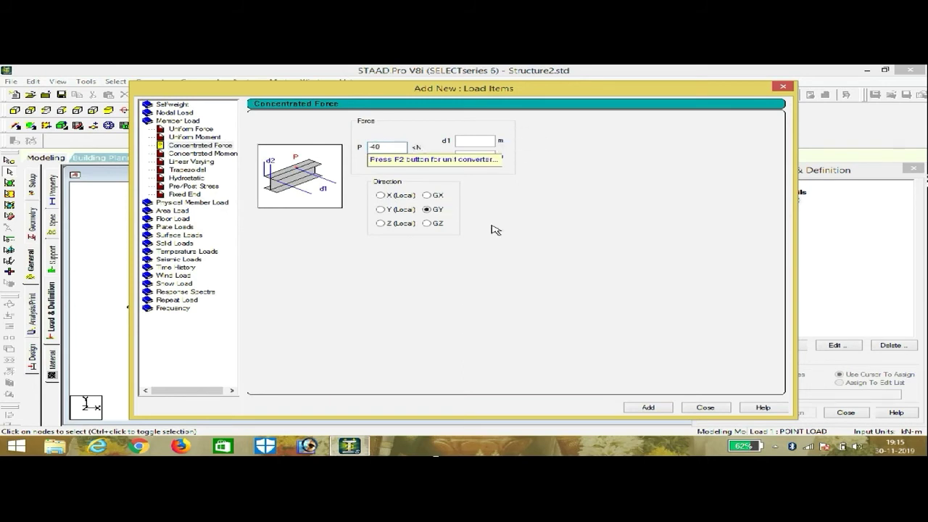
left_click(666, 407)
left_click(696, 409)
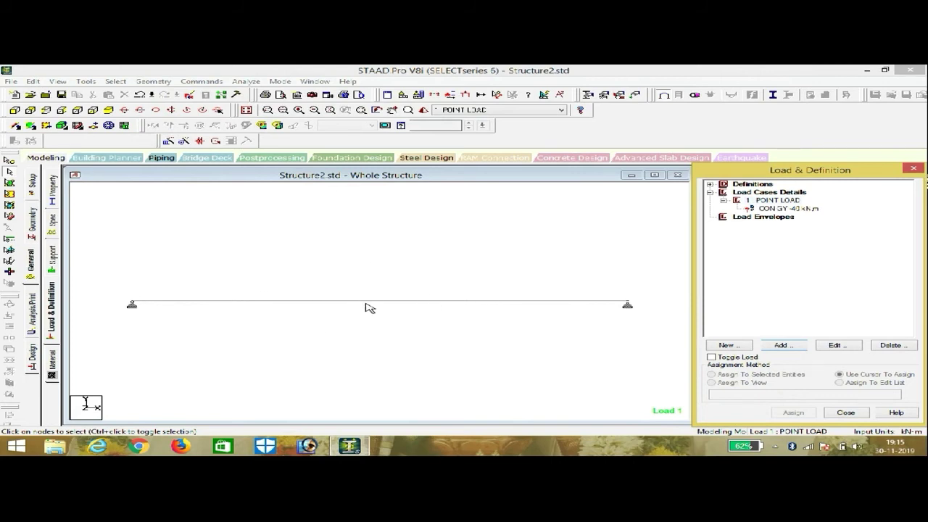
left_click(795, 209)
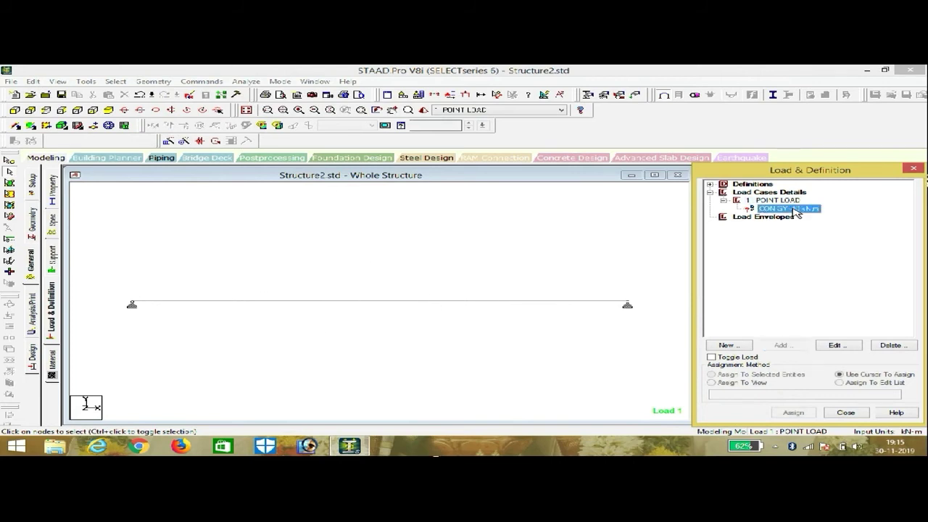
- Assign the CON GY -40 load to beam 1 so it acts at midspan
left_click_drag(100, 275, 652, 338)
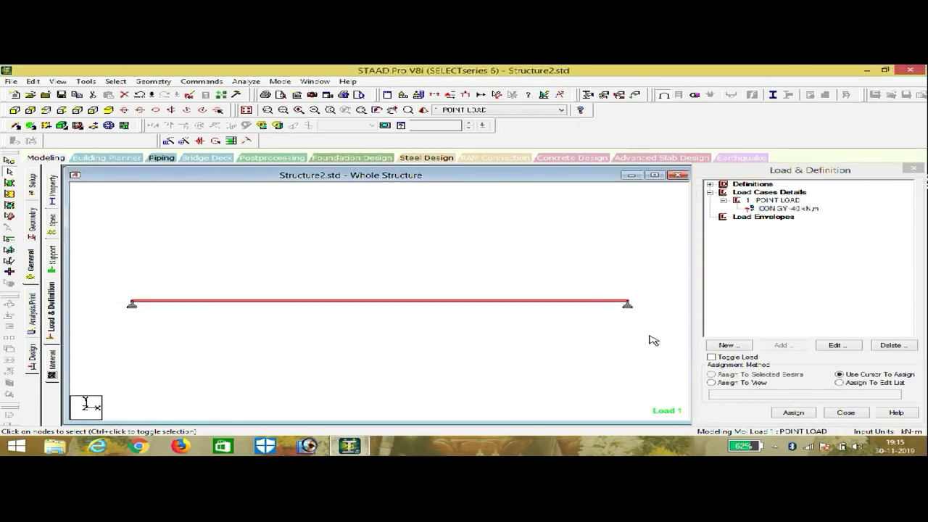
left_click(758, 374)
left_click(794, 413)
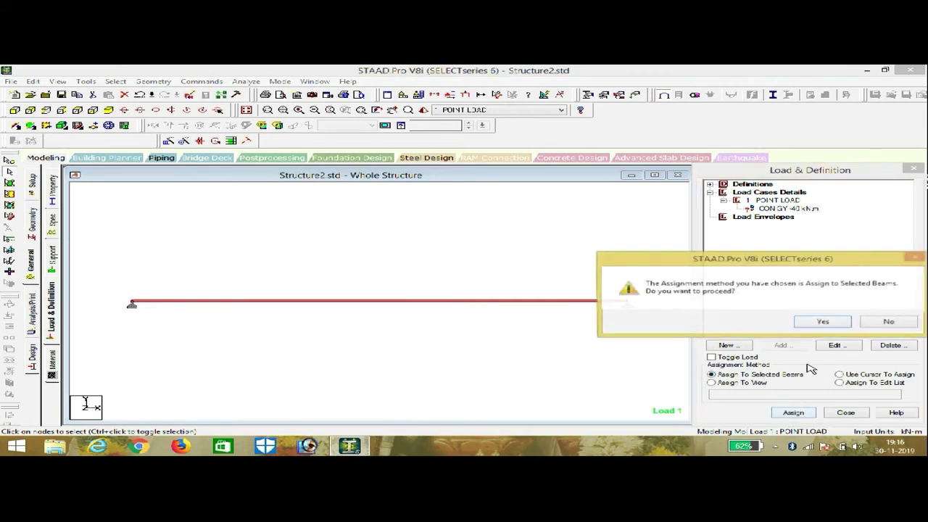
left_click(826, 322)
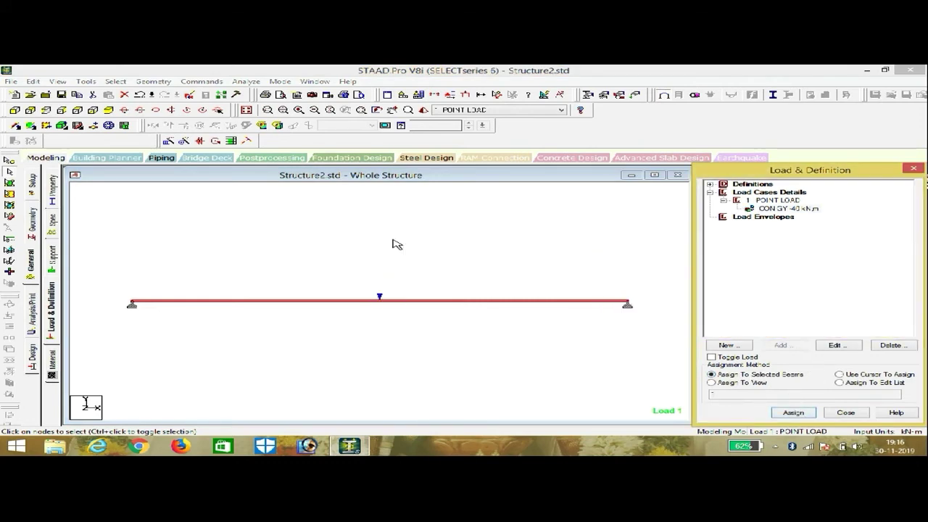
left_click(426, 253)
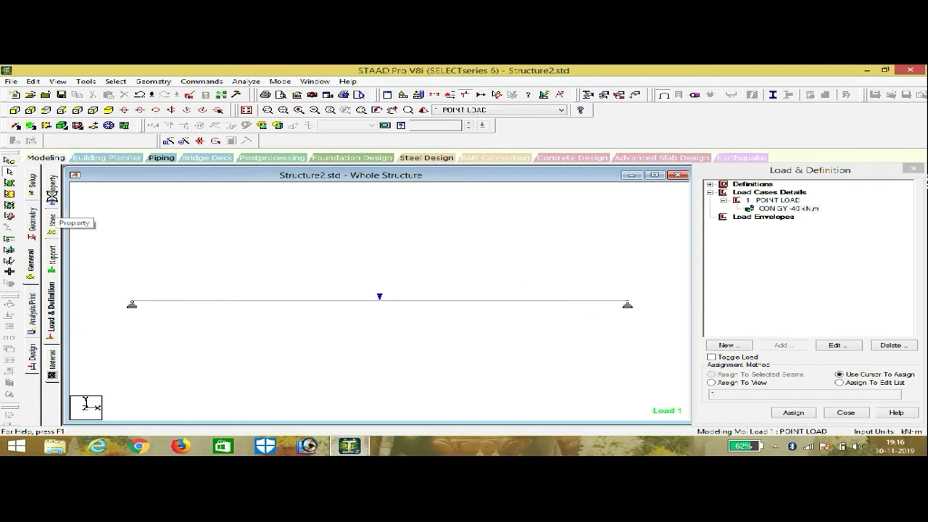
- Switch to the General > Property page
left_click(53, 206)
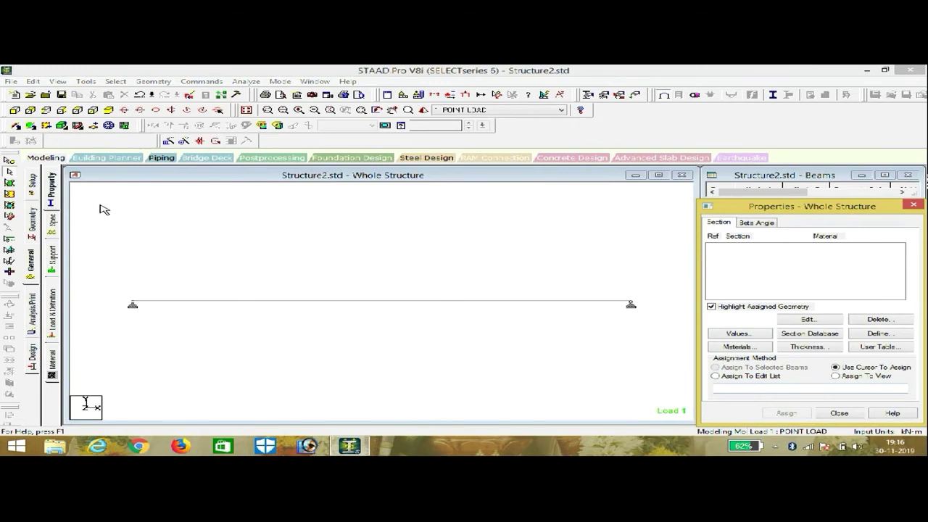
- Define a CONCRETE Rectangle section with YD 0.38 m and ZD 0.23 m
left_click(881, 336)
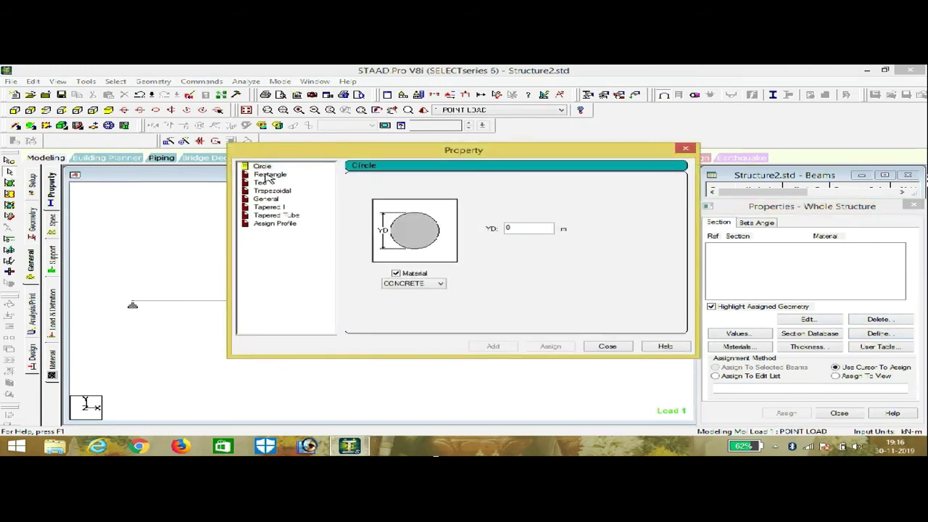
left_click(269, 175)
left_click(527, 240)
type(".23")
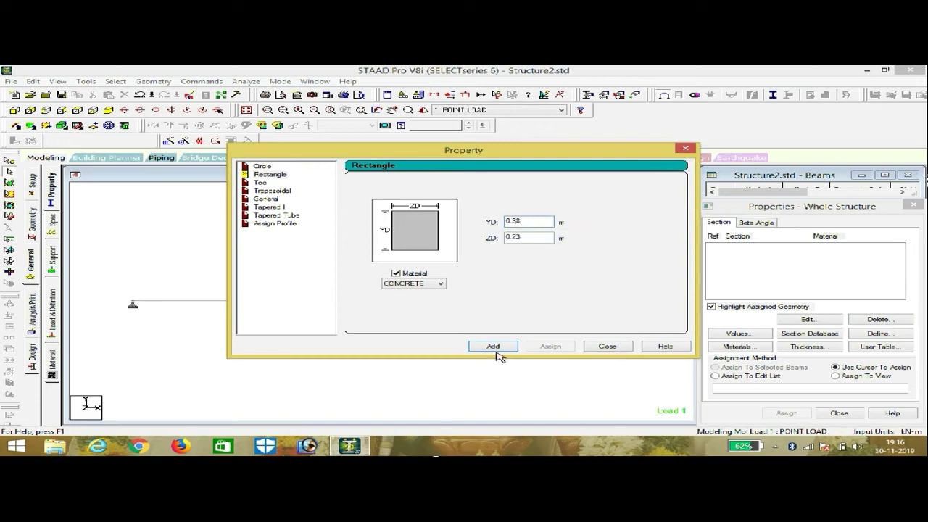
left_click(440, 283)
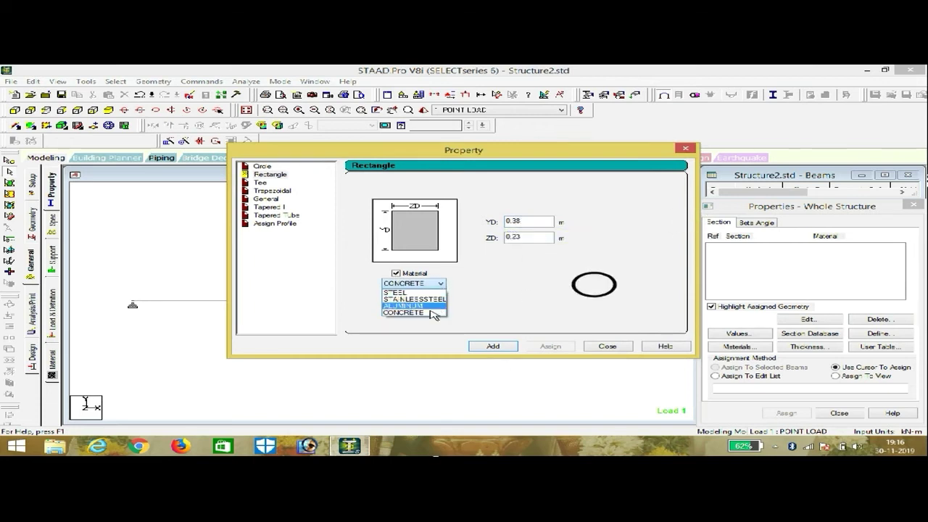
left_click(458, 317)
left_click(493, 347)
left_click(613, 348)
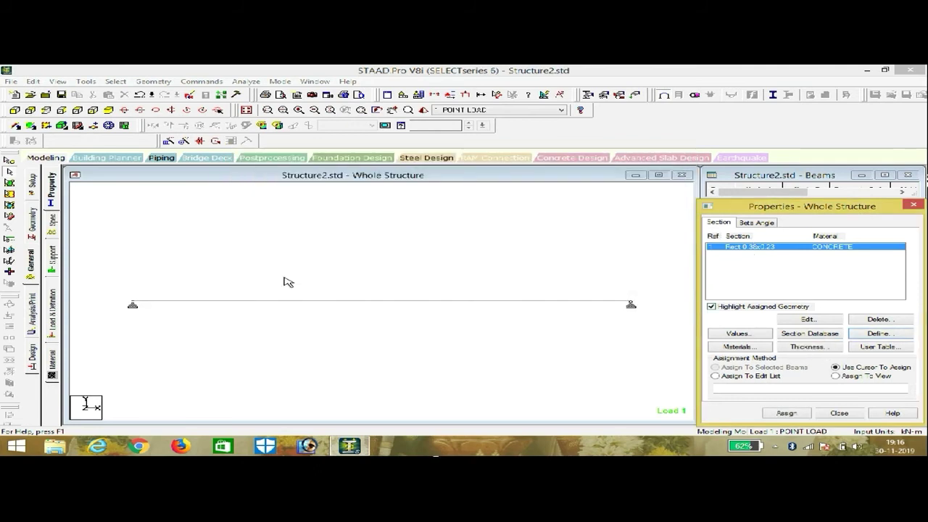
- Assign the Rect 0.38x0.23 section to beam 1 and close the Properties dialog
left_click_drag(128, 269, 655, 319)
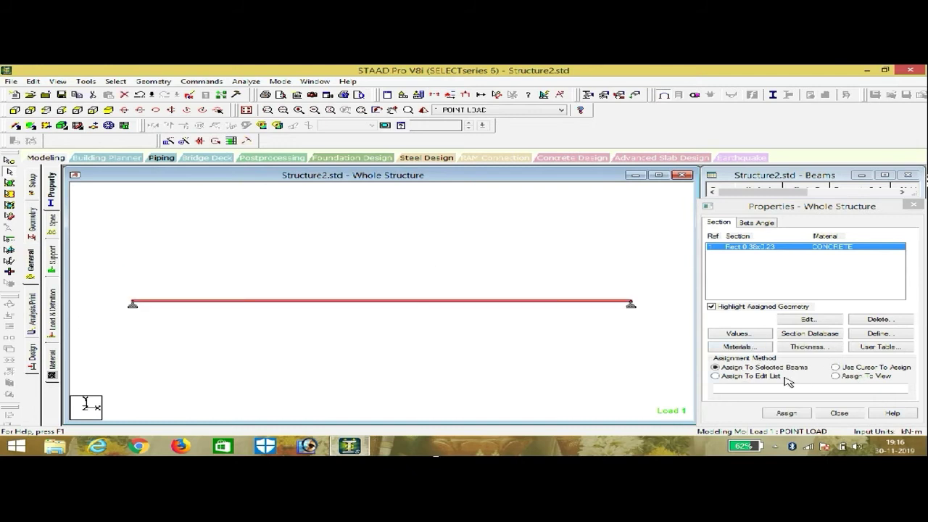
left_click(788, 412)
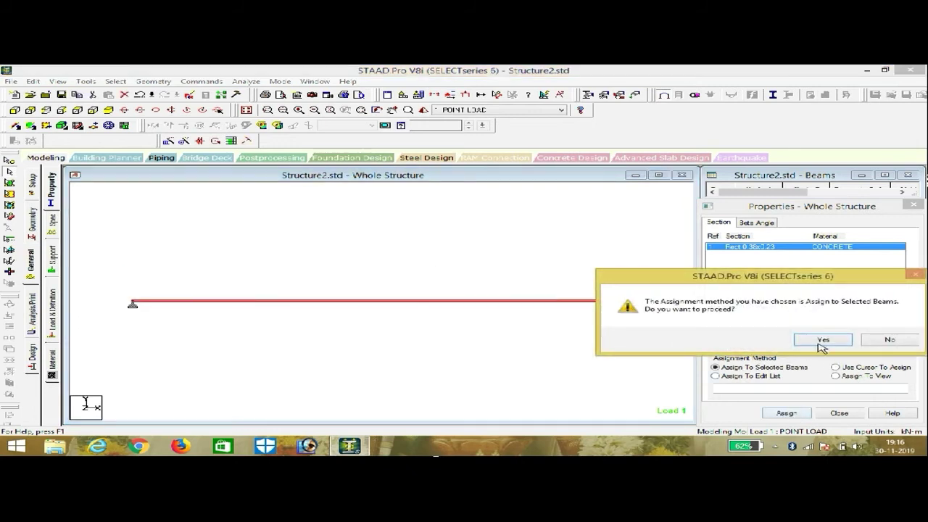
left_click(821, 339)
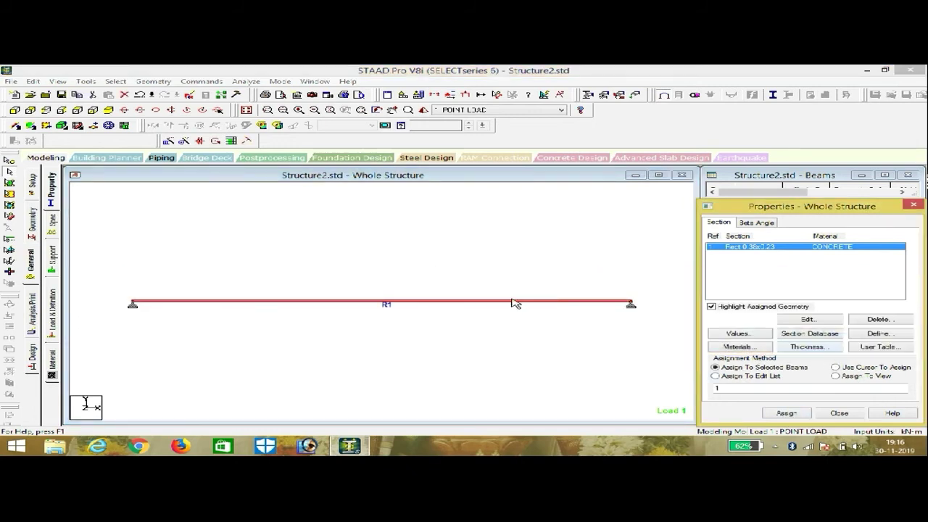
left_click(911, 205)
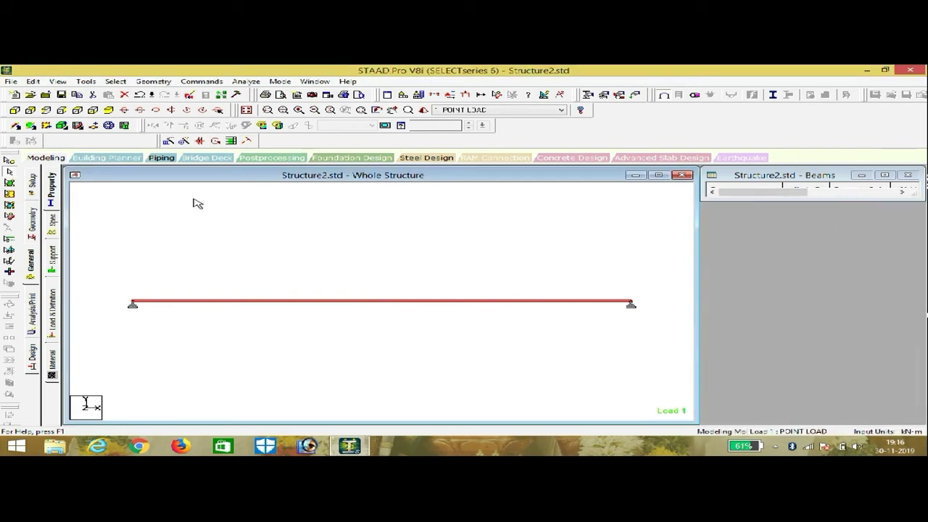
left_click(210, 84)
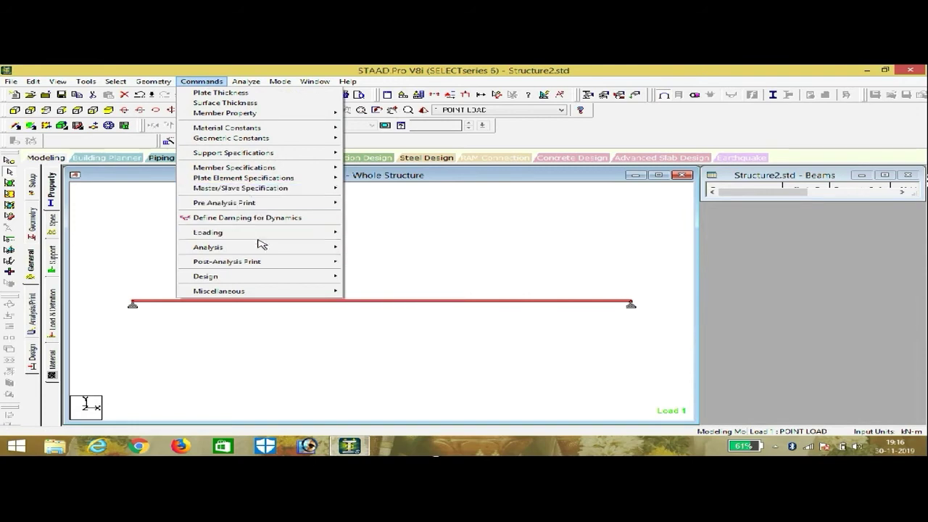
- Add a Perform Analysis command with No Print
mouse_move(332, 248)
left_click(374, 248)
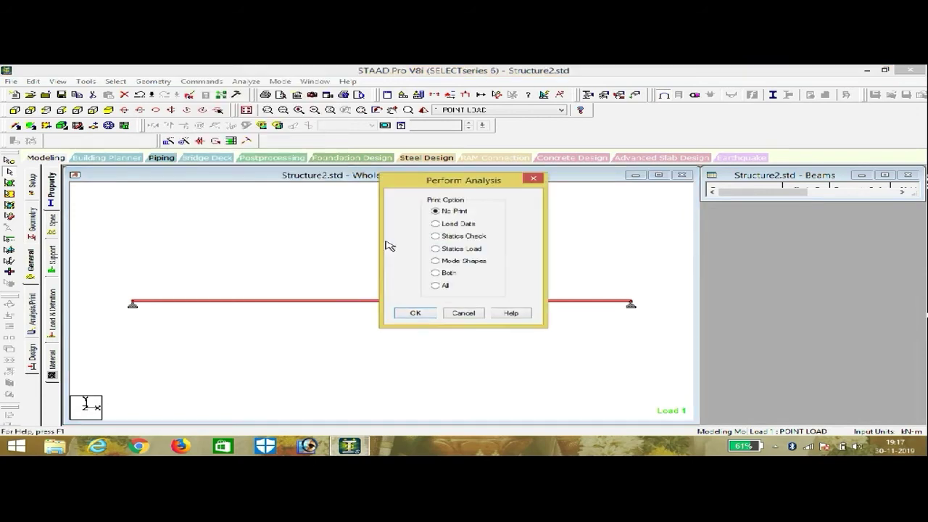
left_click(415, 314)
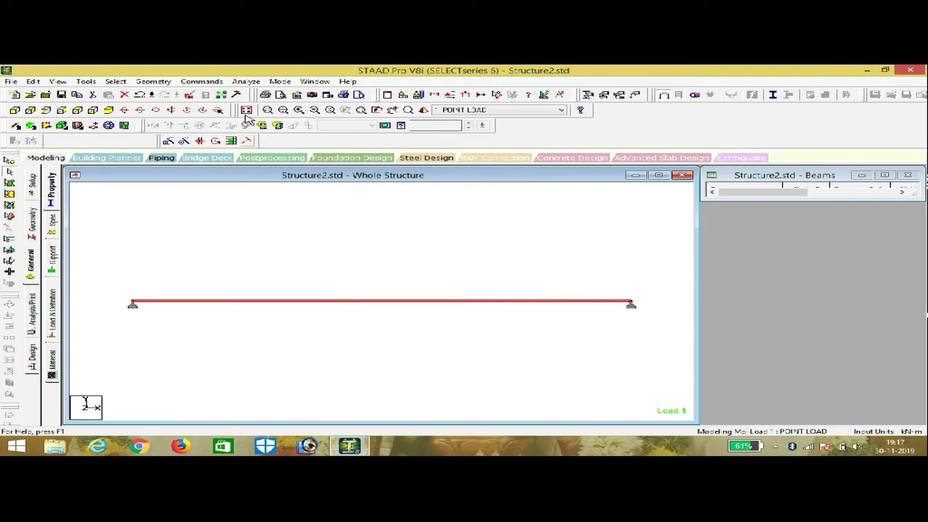
- Save the model and run the analysis
left_click(248, 82)
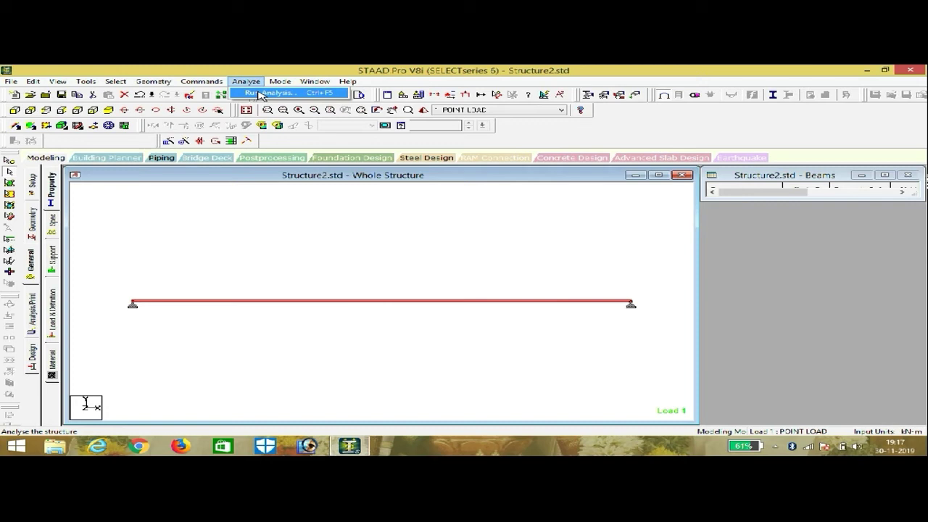
left_click(259, 95)
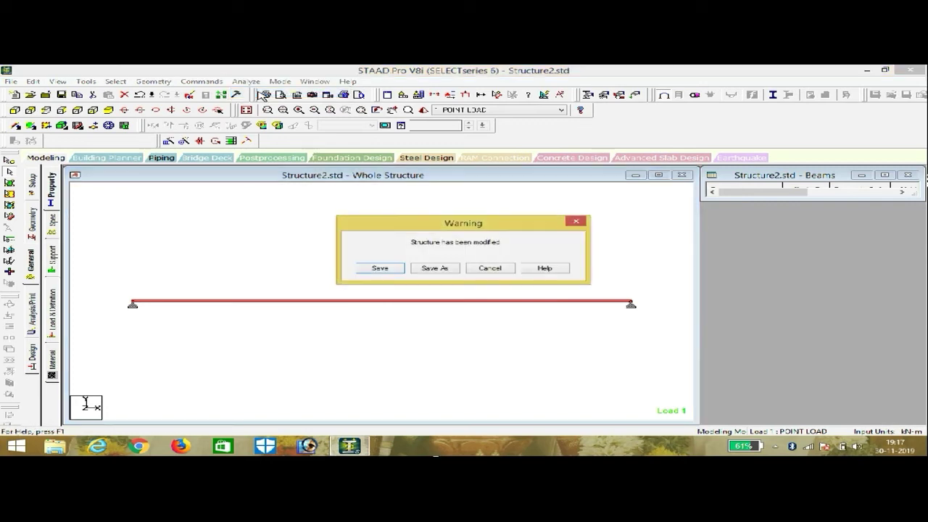
left_click(382, 268)
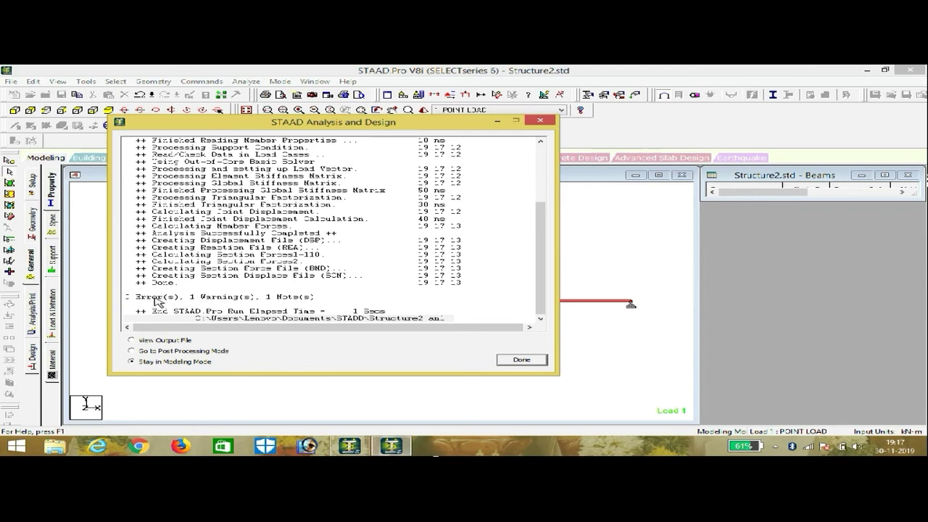
- Enter post-processing for the POINT LOAD case, confirming the Range settings, to view beam displacements
left_click(216, 352)
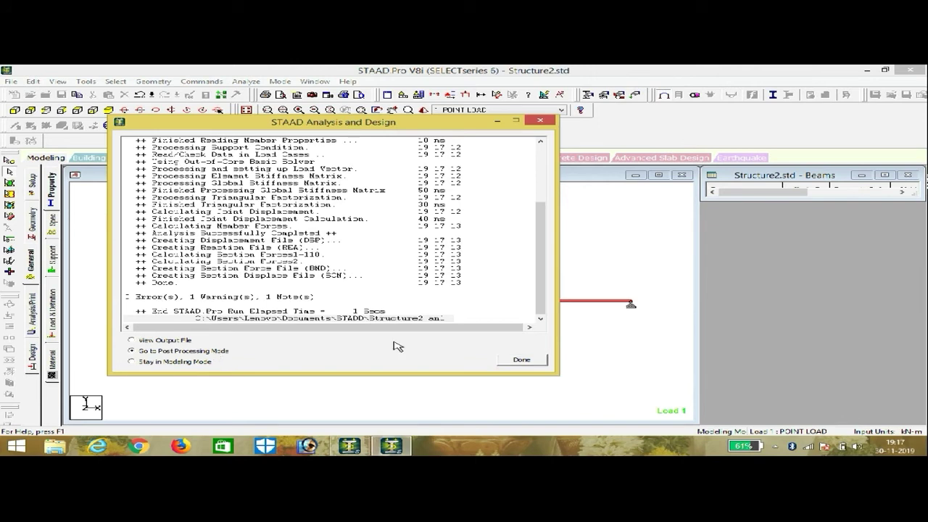
left_click(534, 361)
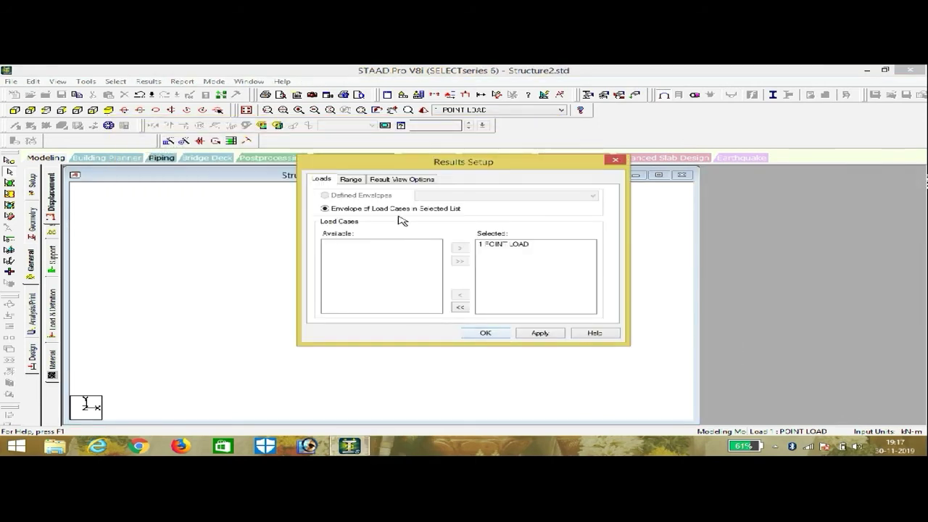
left_click(355, 180)
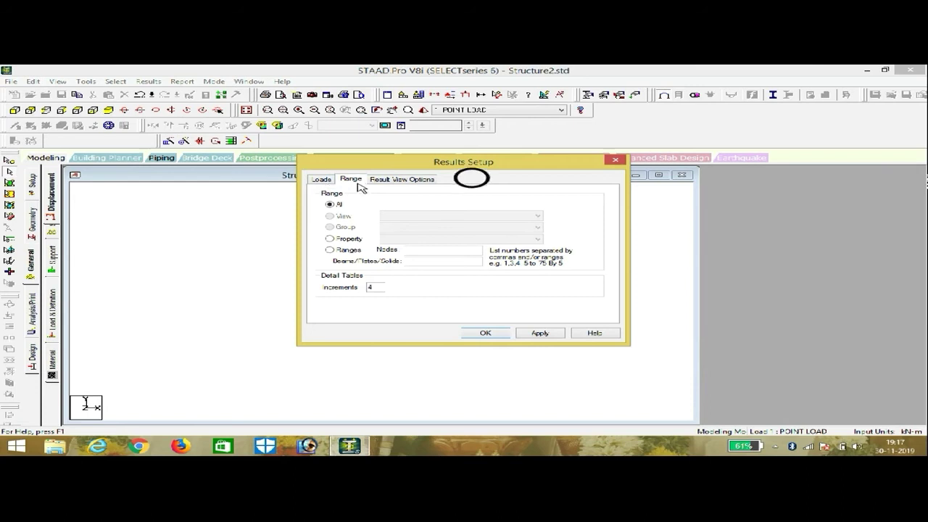
left_click(485, 334)
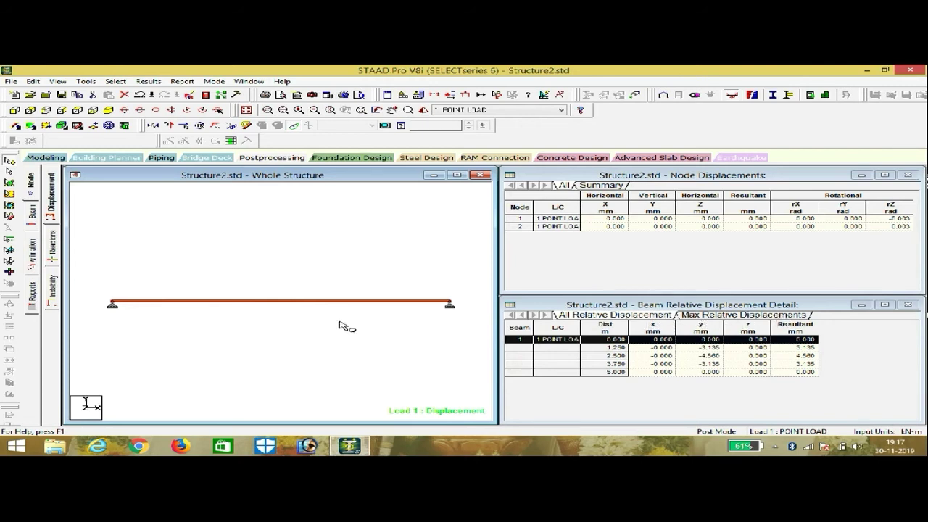
- Show beam 1's force results with its bending moment diagram
left_click(32, 213)
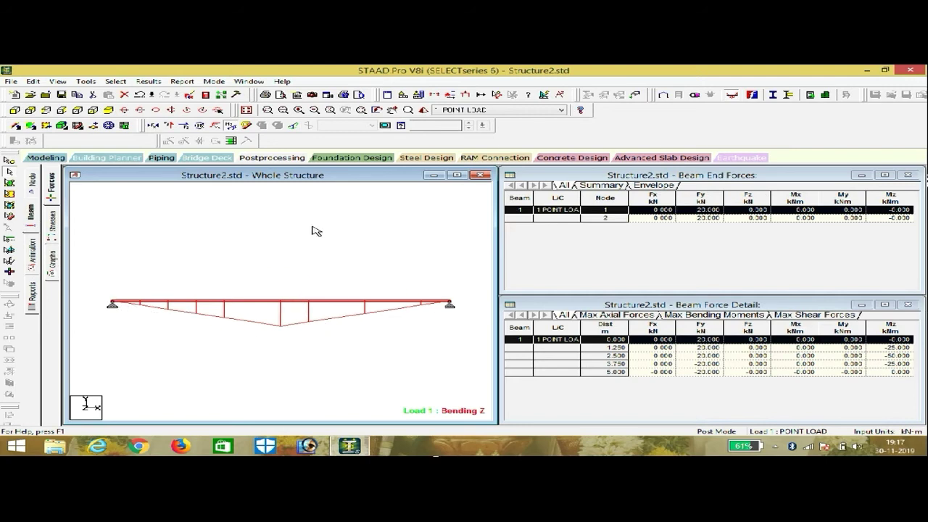
scroll(210, 329, "up", 5)
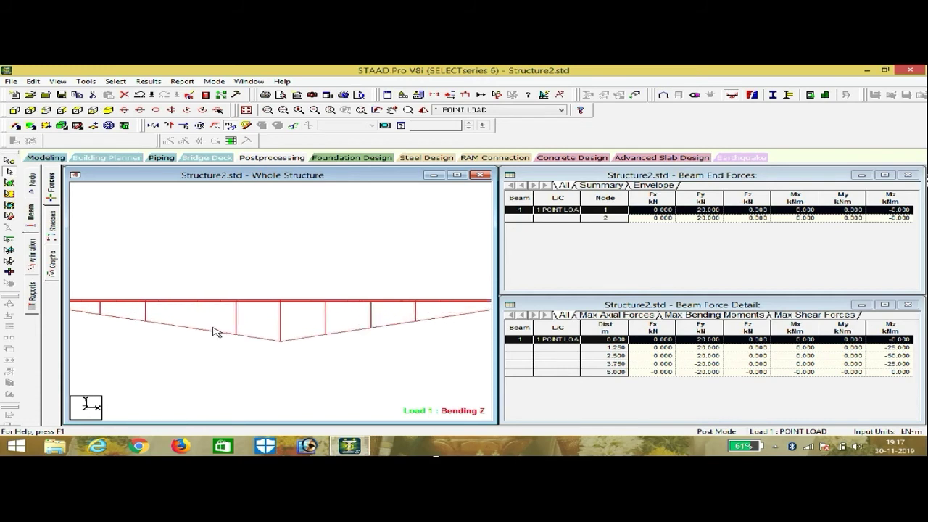
scroll(219, 330, "down", 5)
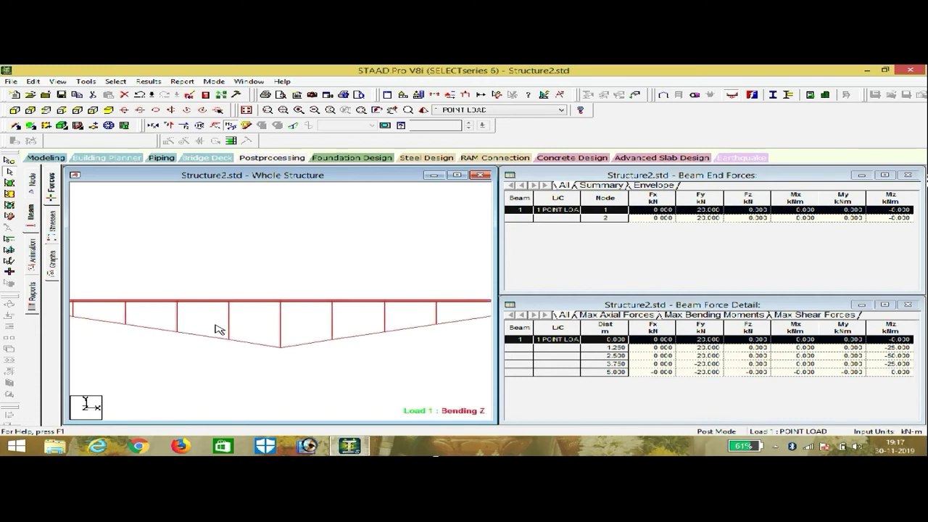
scroll(219, 330, "down", 1)
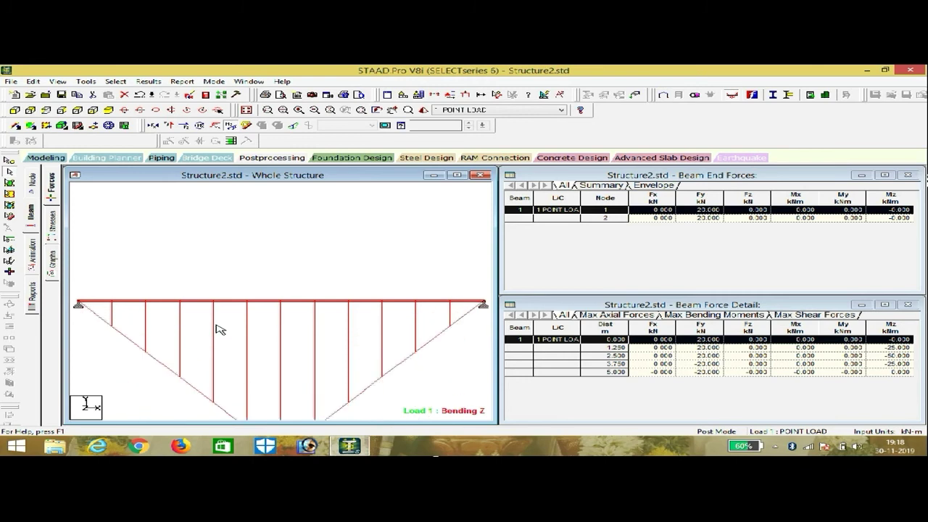
- Review the Max Bending Moments, Max Axial Forces and Max Shear Forces tables
left_click(701, 316)
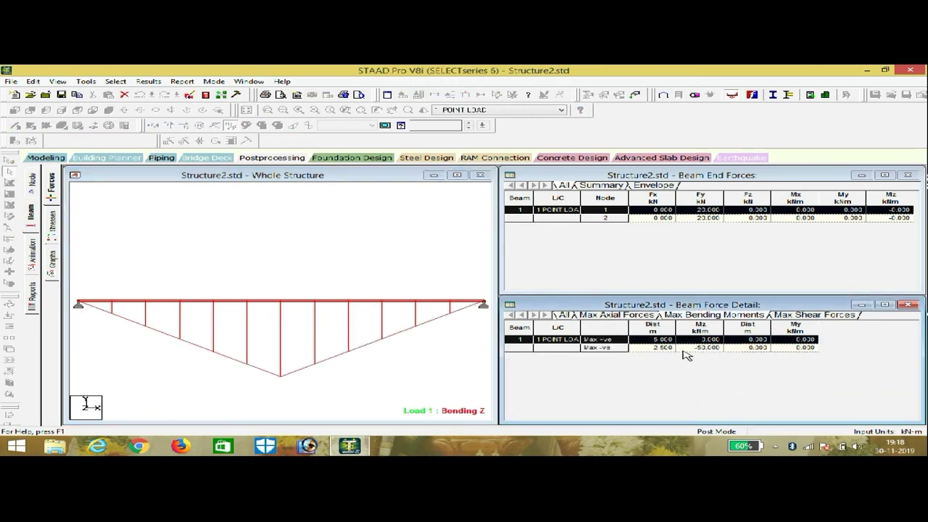
left_click(641, 316)
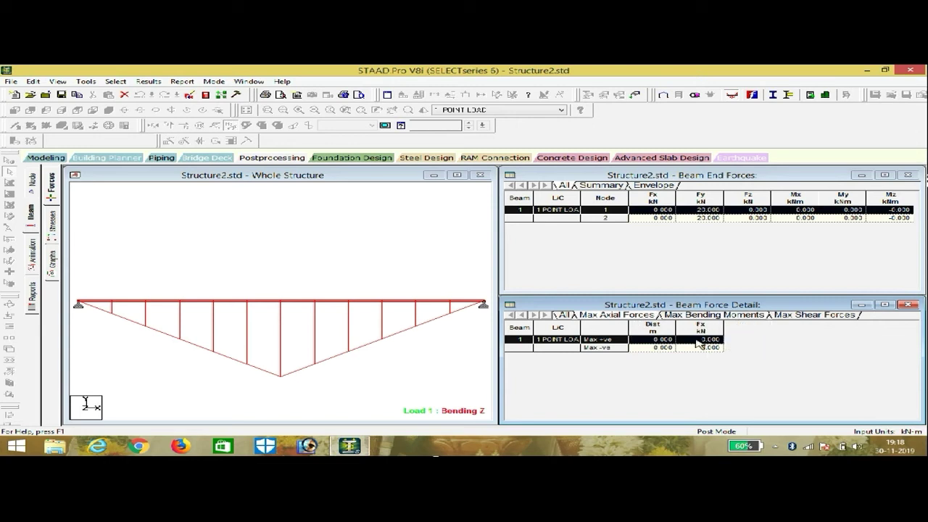
left_click(717, 316)
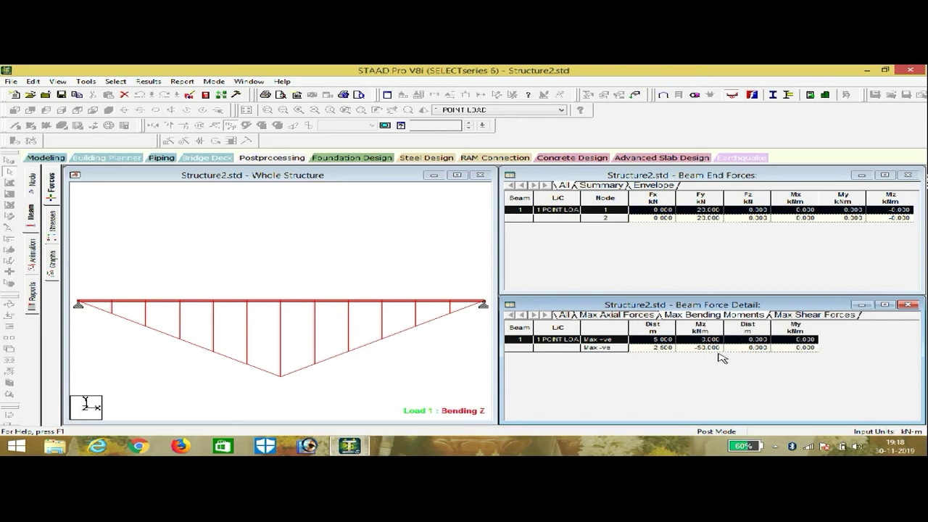
left_click(825, 316)
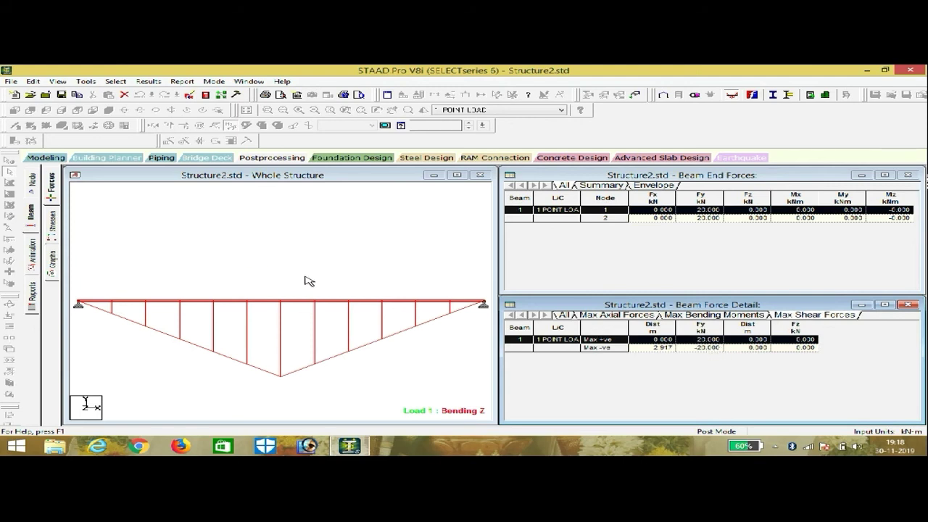
left_click(215, 235)
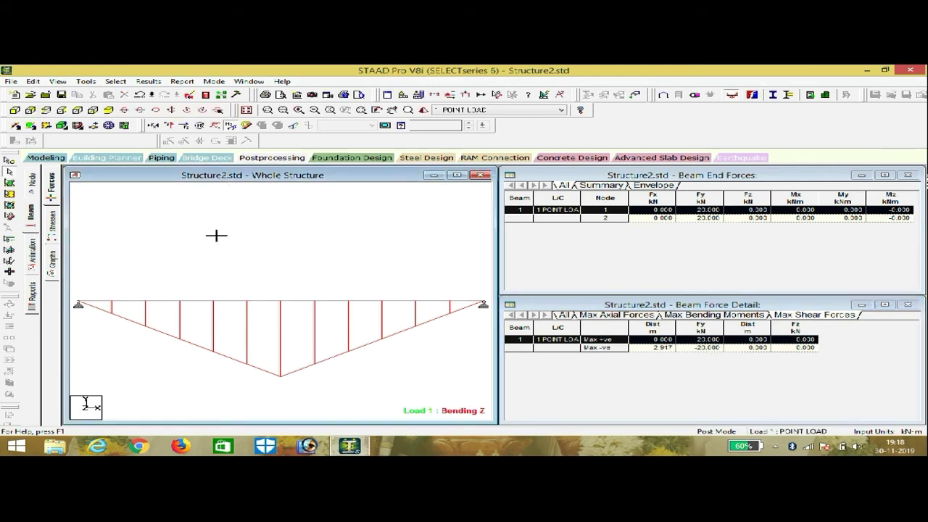
- Replace the Bending Z diagram on beam 1 with the Shear Y force diagram
left_click(232, 128)
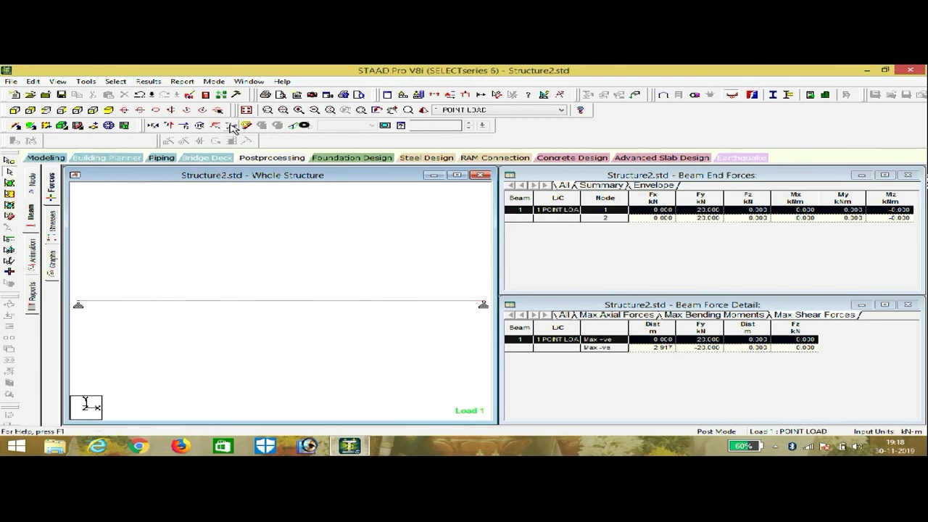
left_click(218, 128)
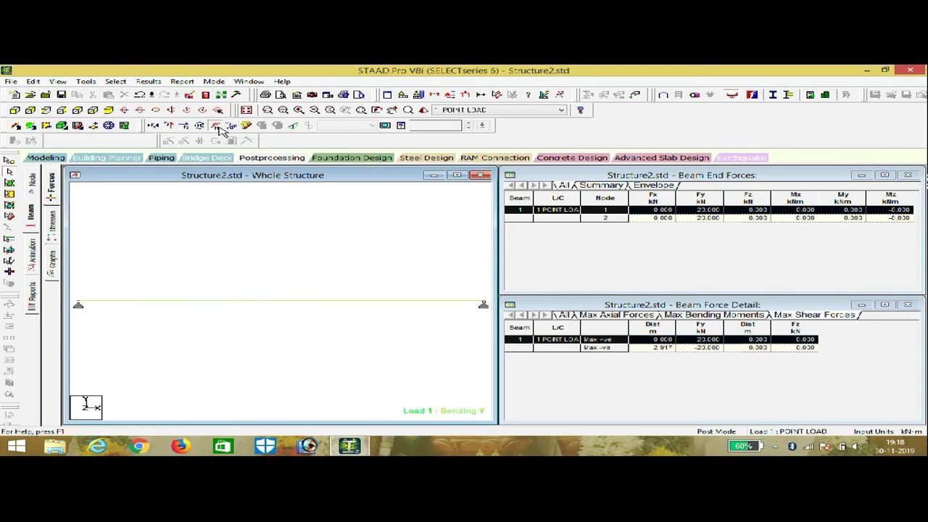
left_click(172, 127)
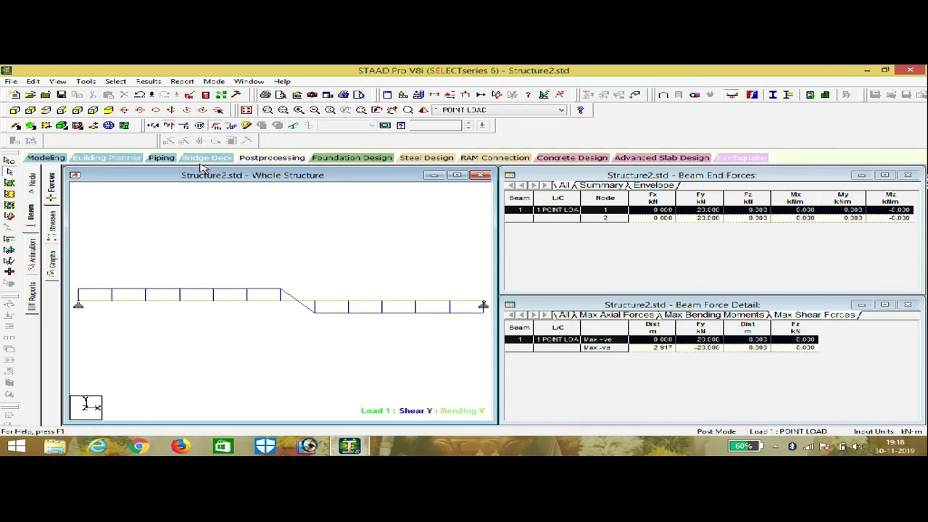
left_click(149, 81)
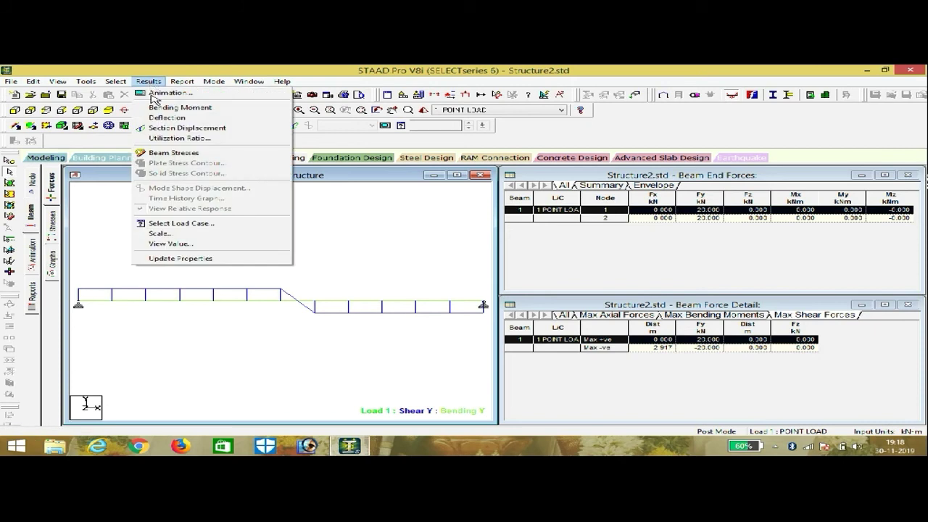
- Annotate bending and shear values at ends, maximum and mid-point, then resize the force table
left_click(206, 245)
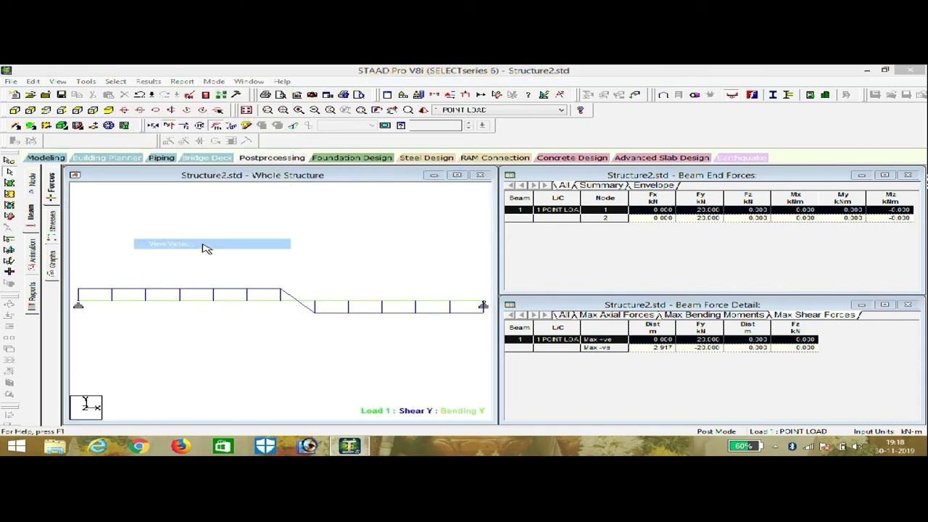
left_click(410, 176)
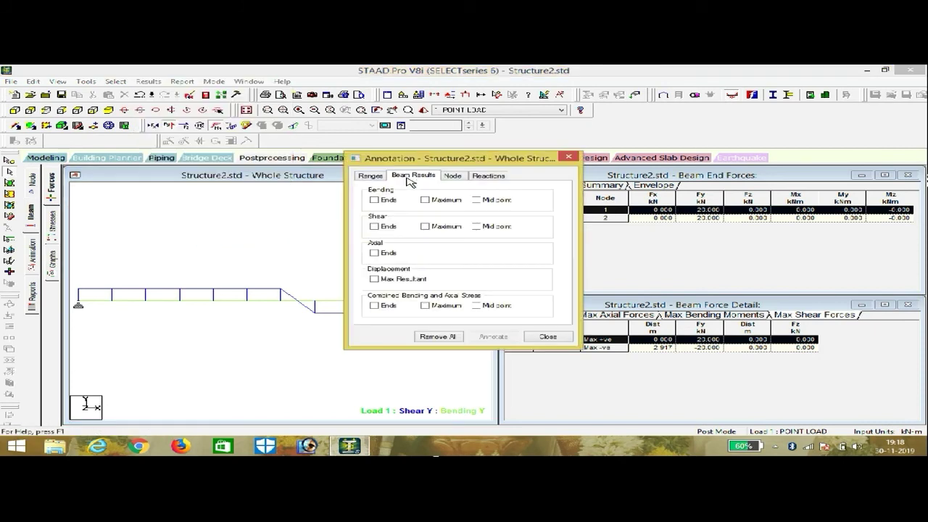
left_click(374, 199)
left_click(374, 226)
left_click(435, 227)
left_click(435, 200)
left_click(495, 201)
left_click(493, 227)
left_click(488, 337)
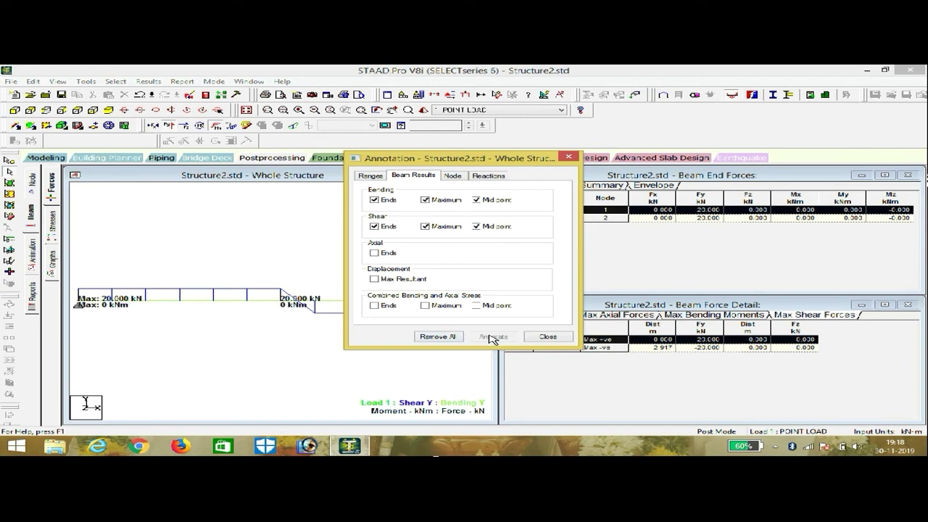
left_click(548, 337)
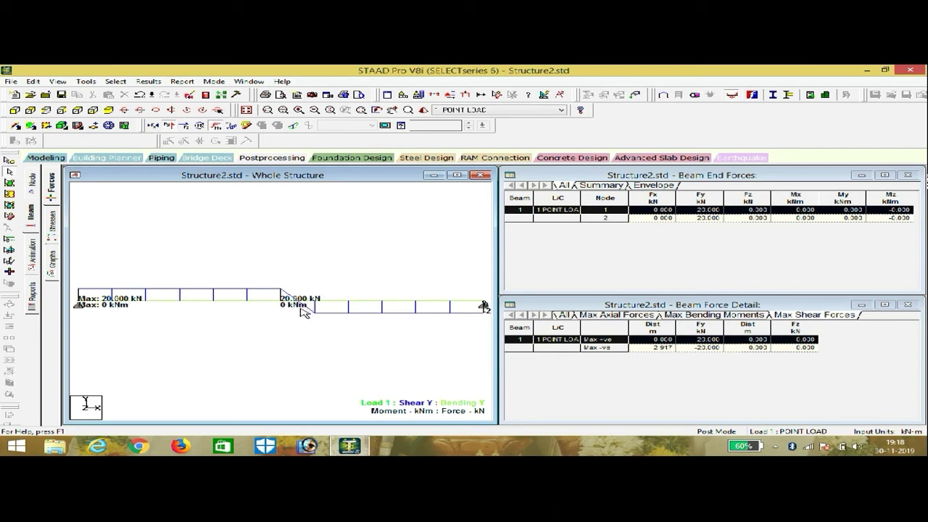
left_click_drag(498, 304, 544, 266)
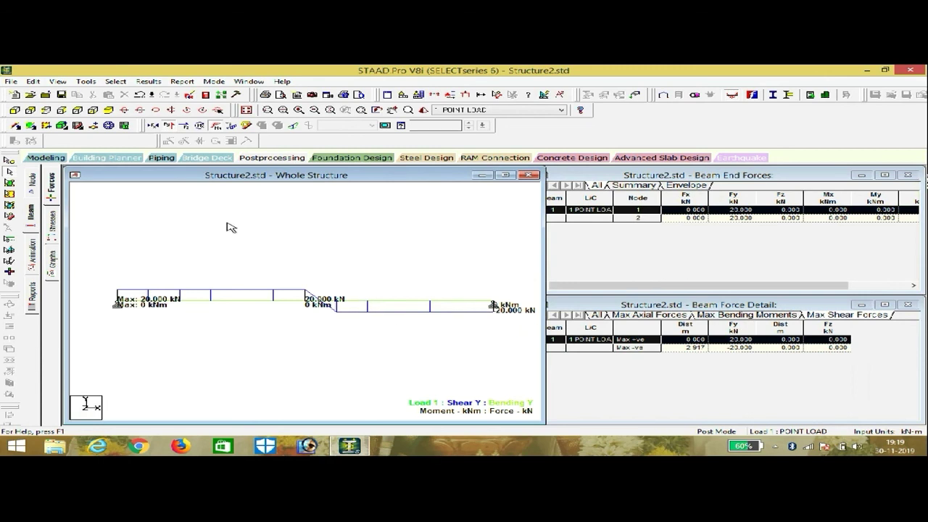
- Cycle through Axial, Shear Z and Bending Y diagrams, ending on Bending Z (Max -50.000 kNm)
left_click(170, 126)
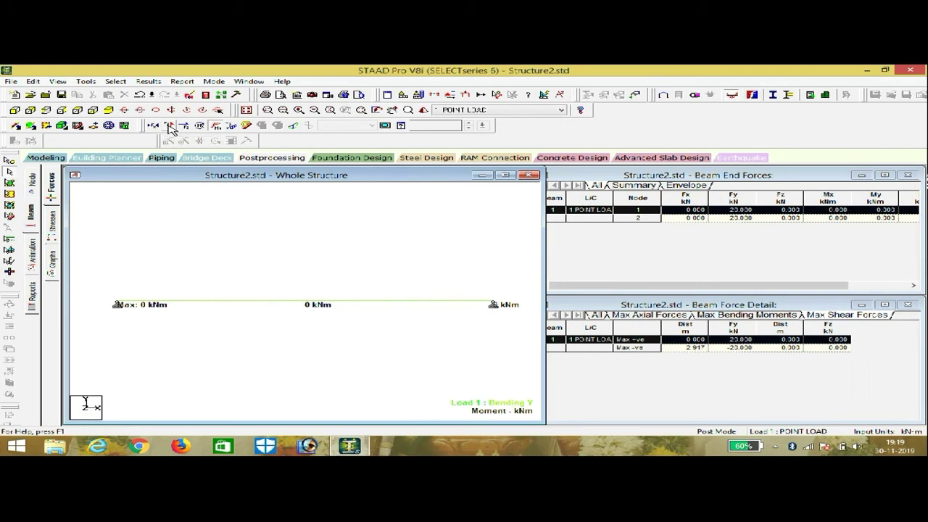
left_click(154, 126)
left_click(184, 126)
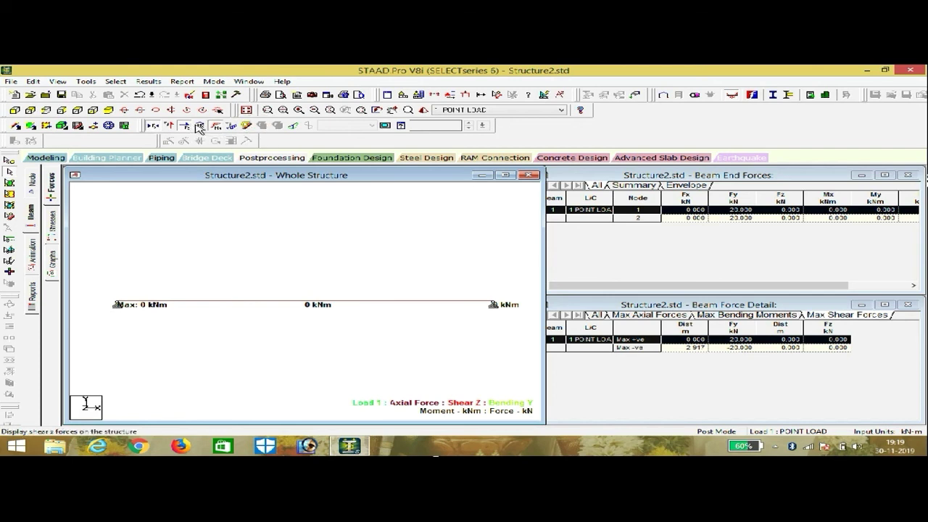
left_click(216, 126)
left_click(216, 126)
left_click(216, 126)
left_click(239, 127)
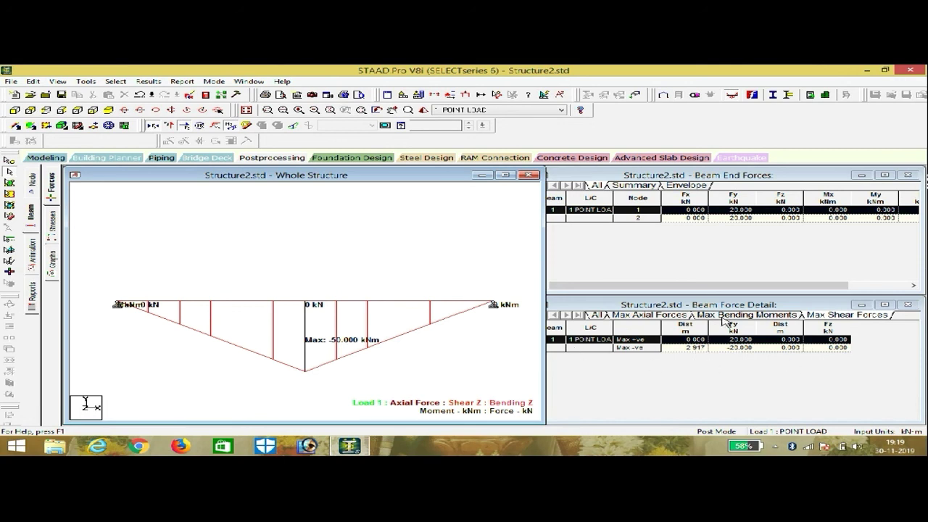
- Check the maximum bending and shear tables, then show the beam stress results
left_click(680, 323)
left_click(755, 315)
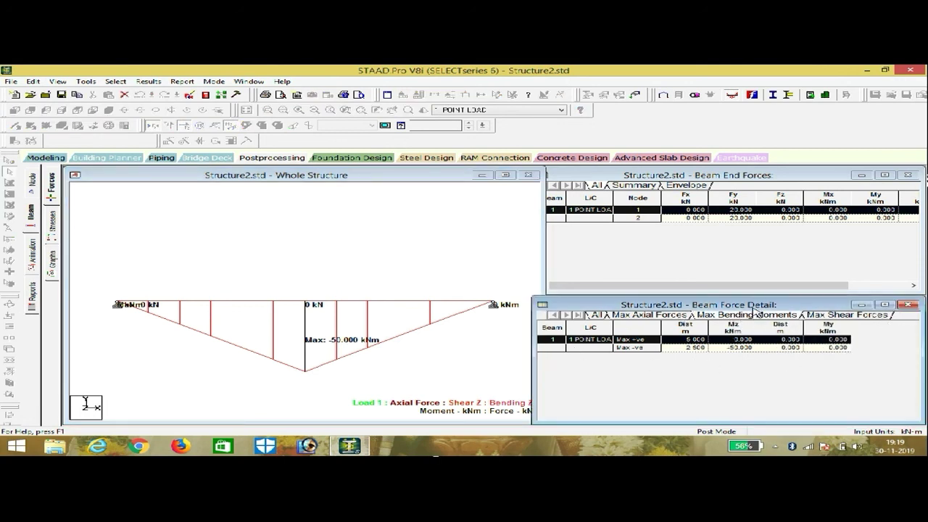
left_click(821, 316)
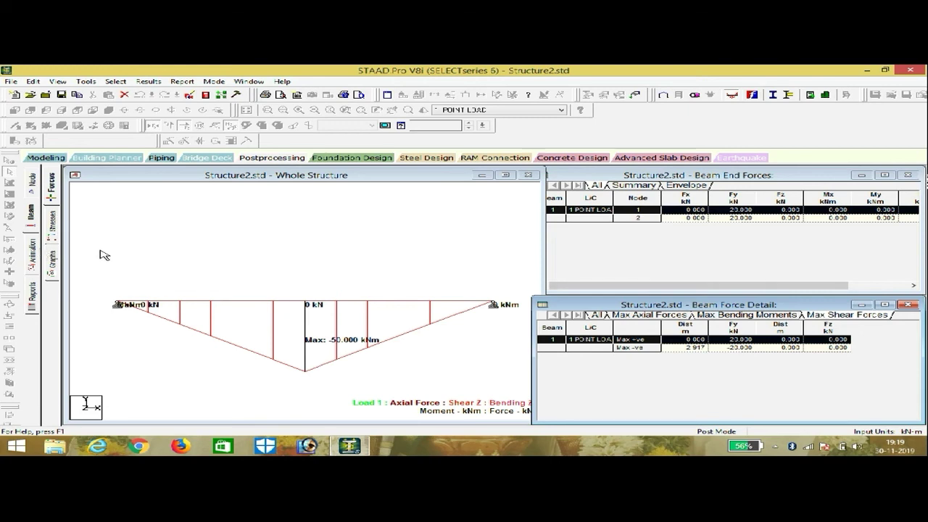
left_click(55, 218)
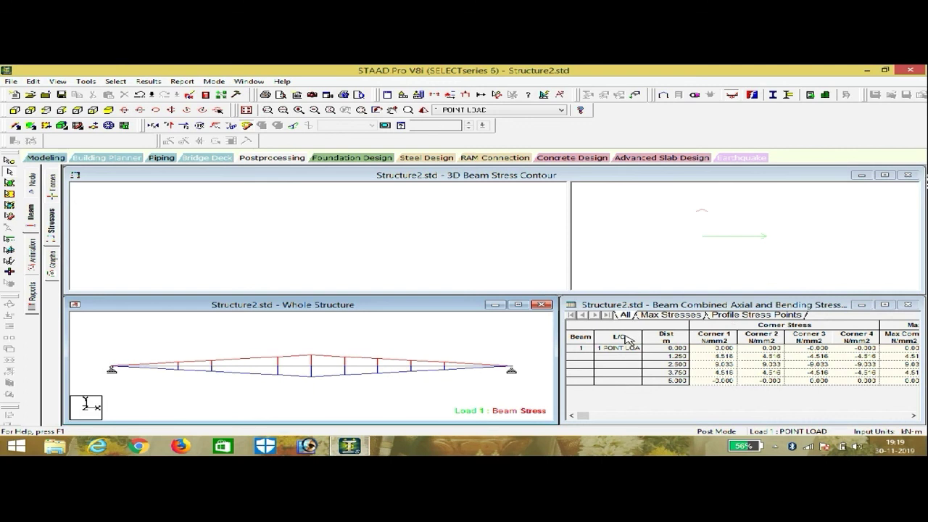
- Show the Max Stresses listing, then the Profile Stress Points view of the combined stress table
left_click(647, 317)
left_click(785, 316)
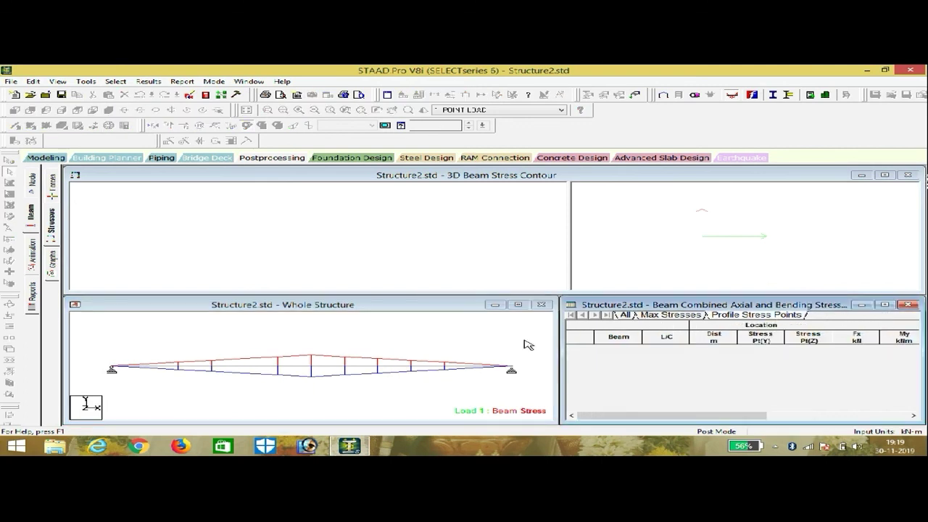